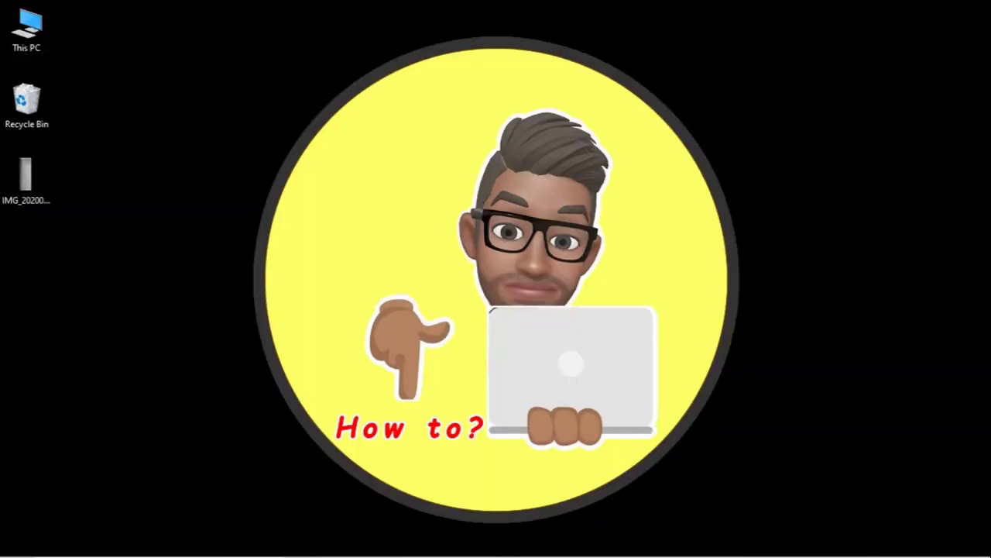
Step: Refresh the Windows desktop and launch OneNote from the taskbar
right_click(833, 213)
left_click(869, 273)
mouse_move(409, 551)
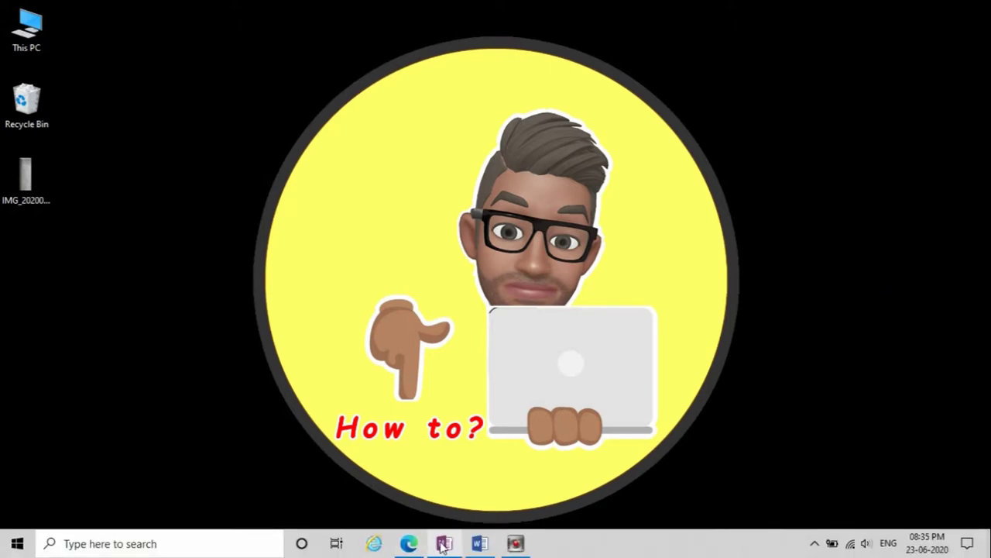
left_click(444, 544)
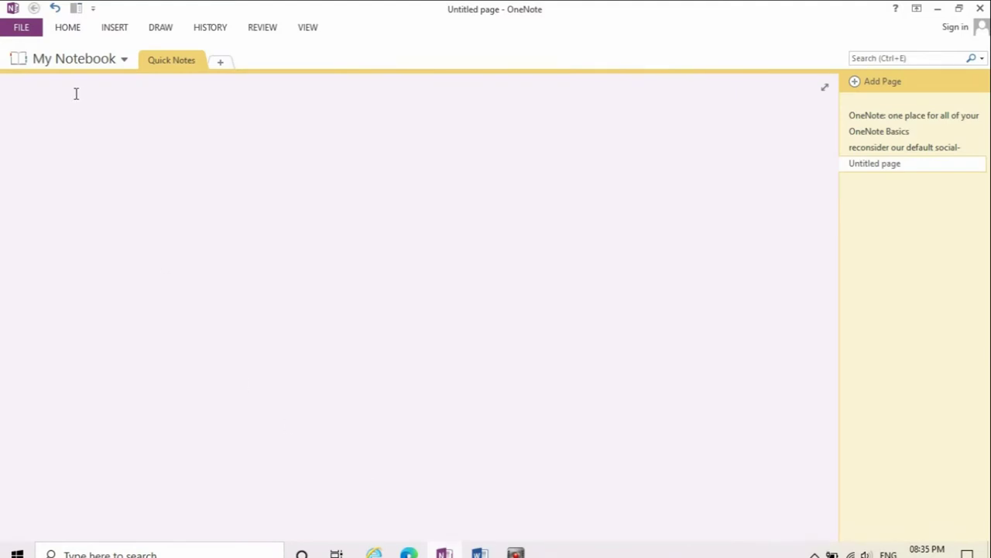
Step: Insert the IMG_20200623_135716 photo from the Desktop into the untitled OneNote page
left_click(116, 30)
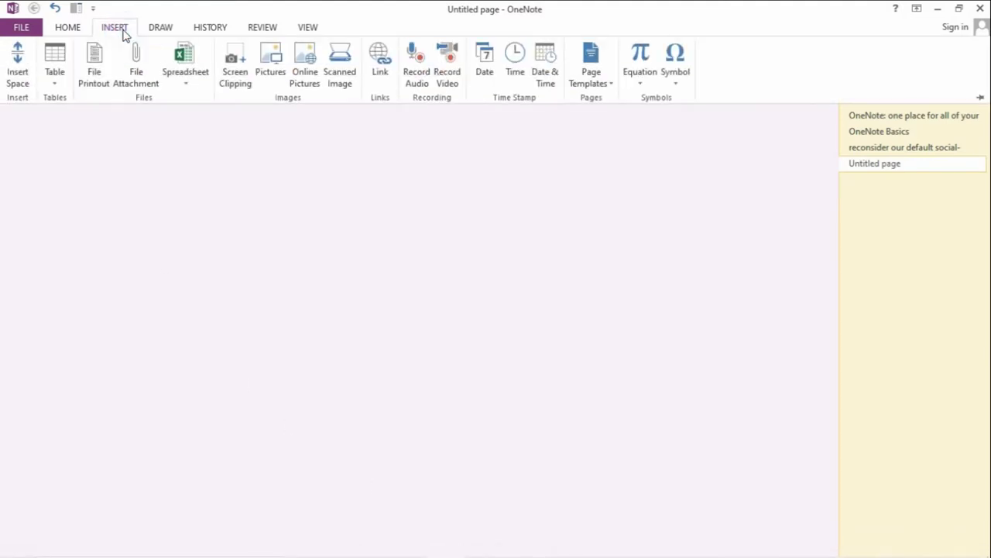
left_click(277, 83)
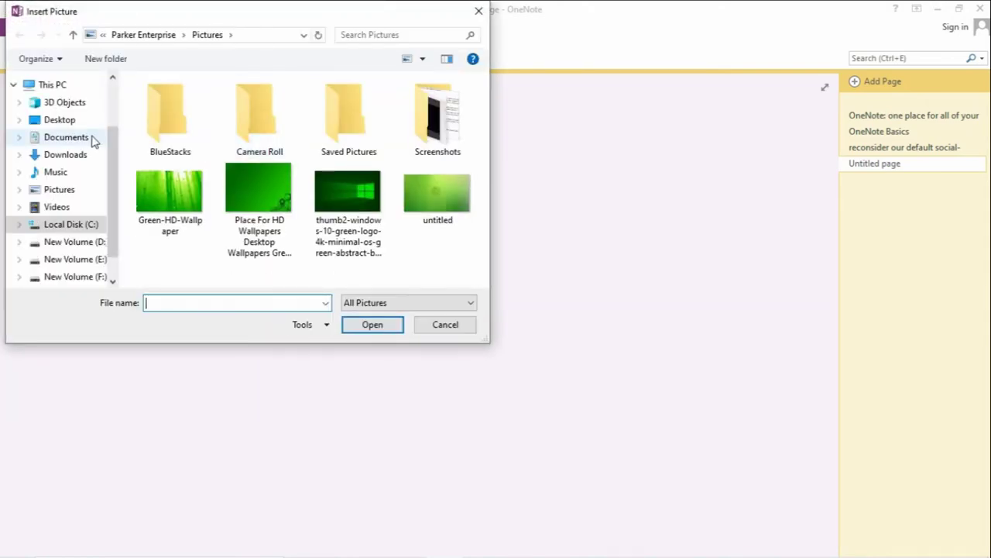
left_click(65, 123)
left_click(170, 116)
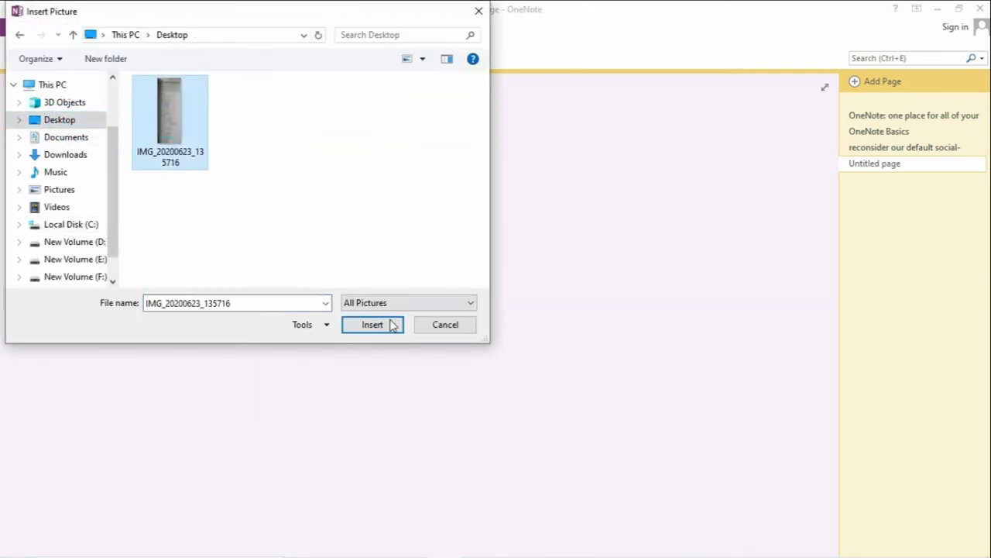
left_click(391, 325)
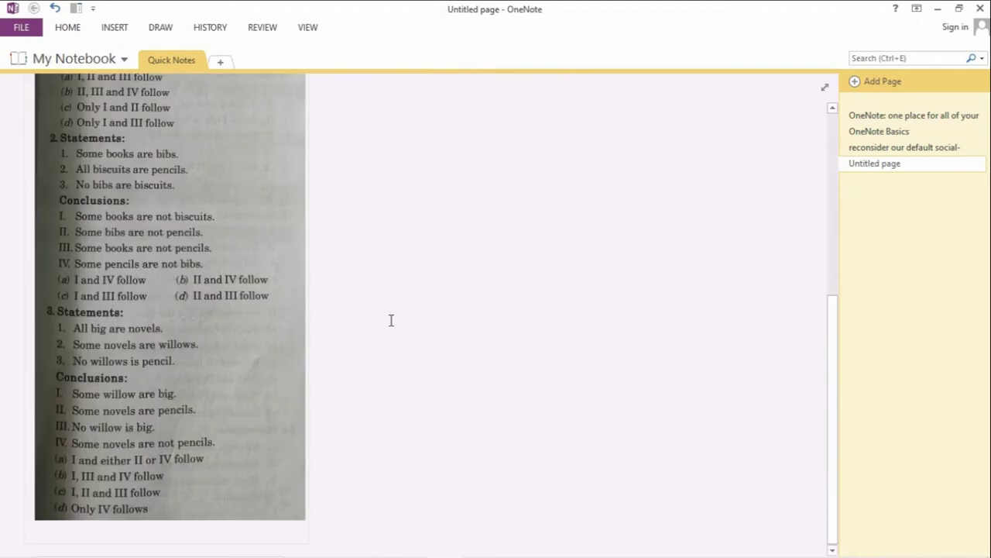
Step: Copy the recognised text from the book-page picture
scroll(165, 225, "up", 3)
scroll(165, 224, "up", 2)
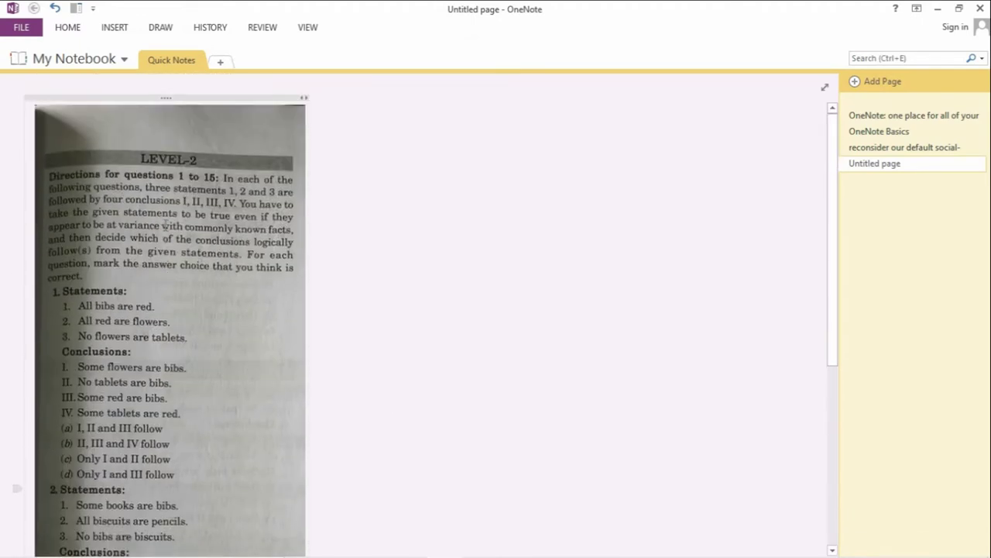
right_click(247, 311)
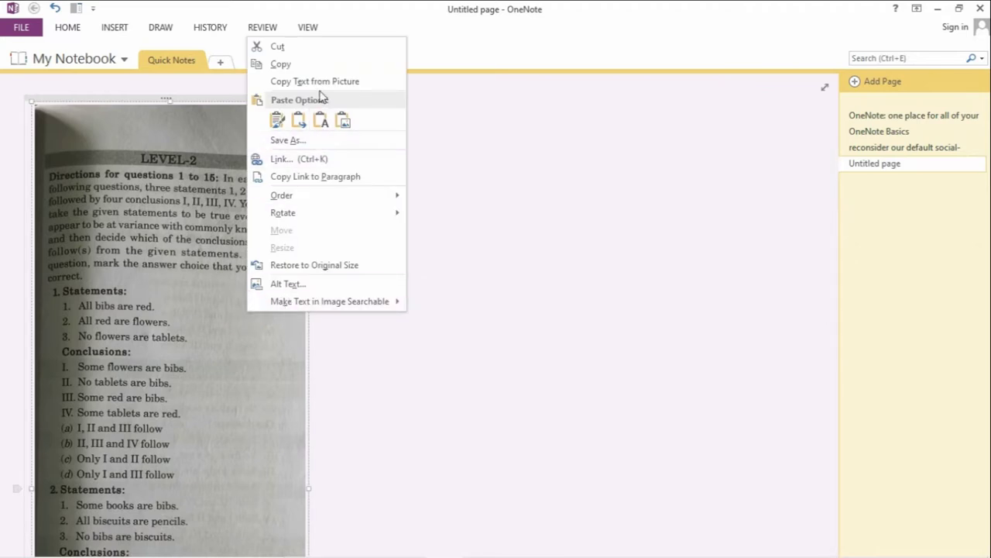
left_click(321, 80)
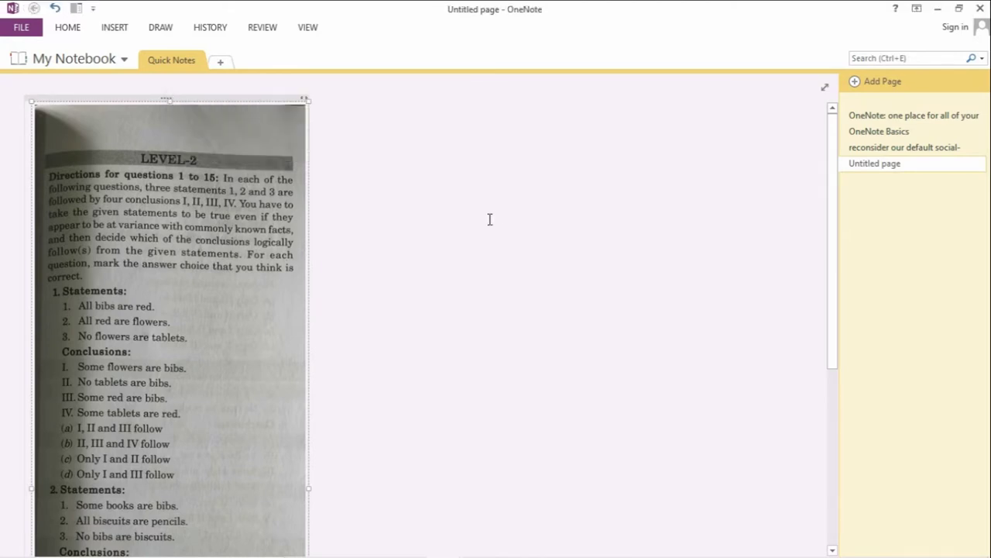
Step: Paste the recognised text as plain text (Keep Text Only) into empty page space
left_click(445, 232)
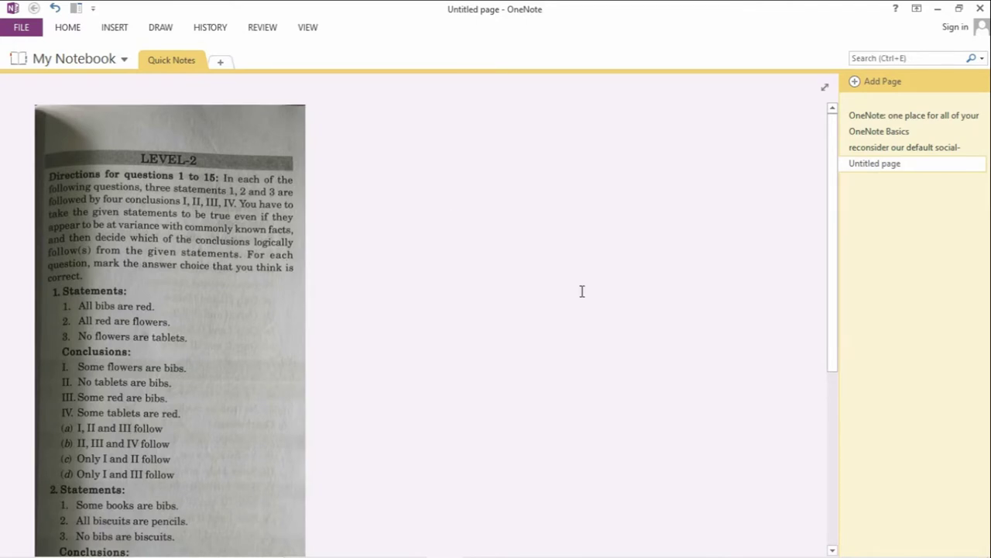
right_click(447, 235)
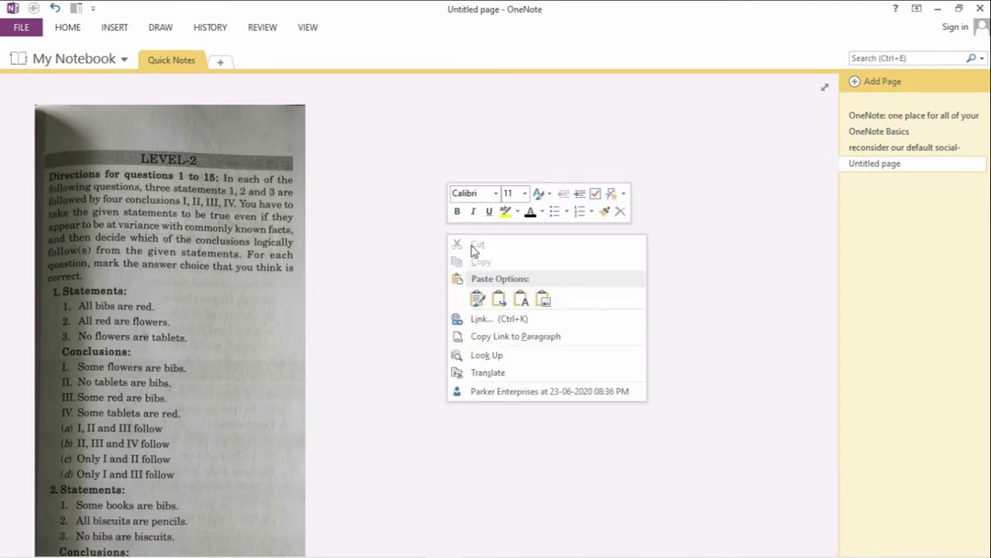
left_click(522, 303)
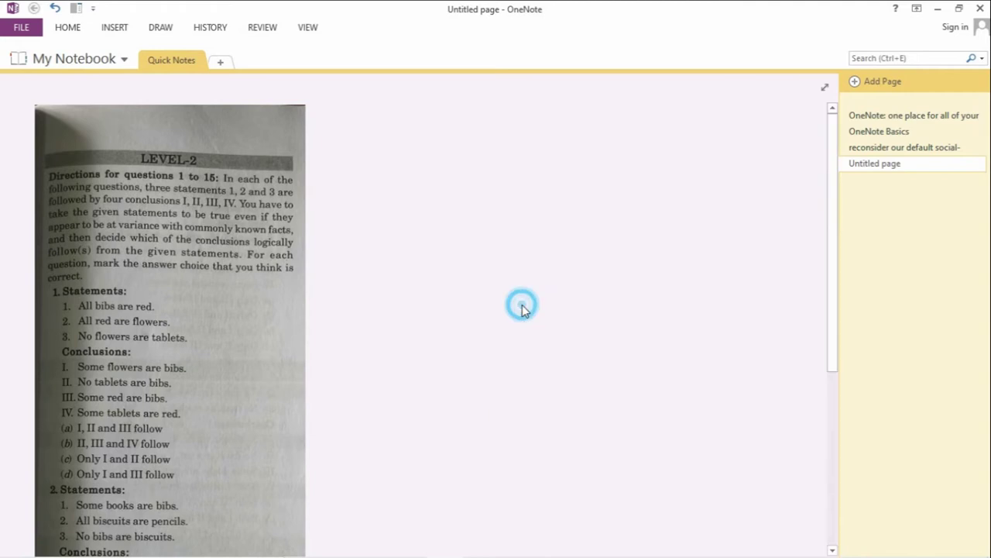
scroll(523, 304, "up", 2)
scroll(524, 305, "up", 5)
scroll(523, 305, "up", 3)
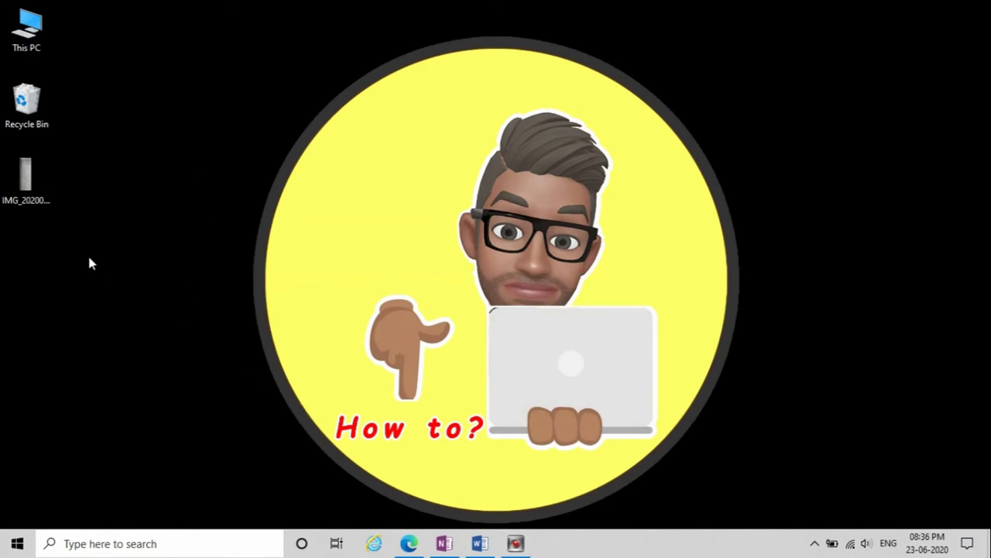
Step: Upload IMG_20200623_135716.JPG from the Desktop to My Drive in Google Drive
left_click(409, 543)
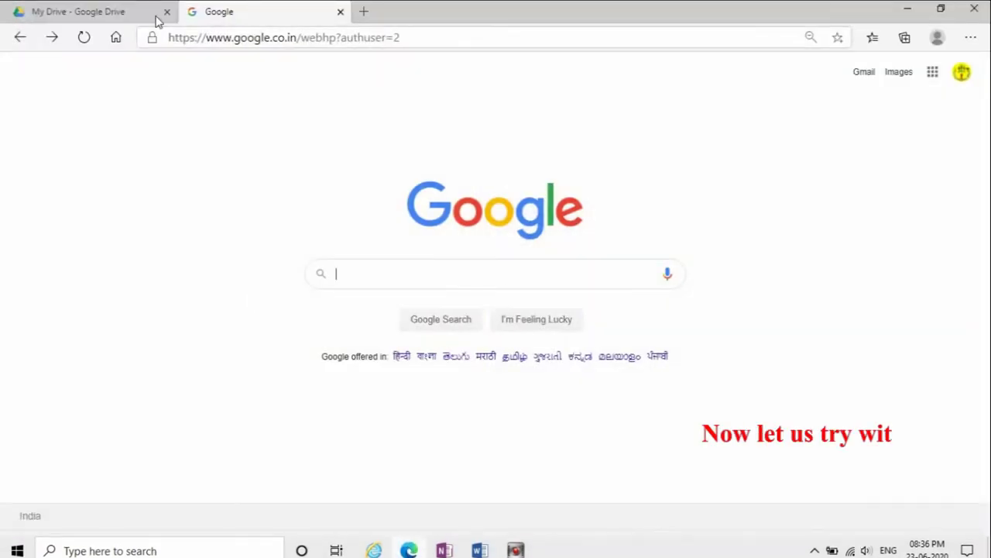
left_click(157, 21)
left_click(256, 120)
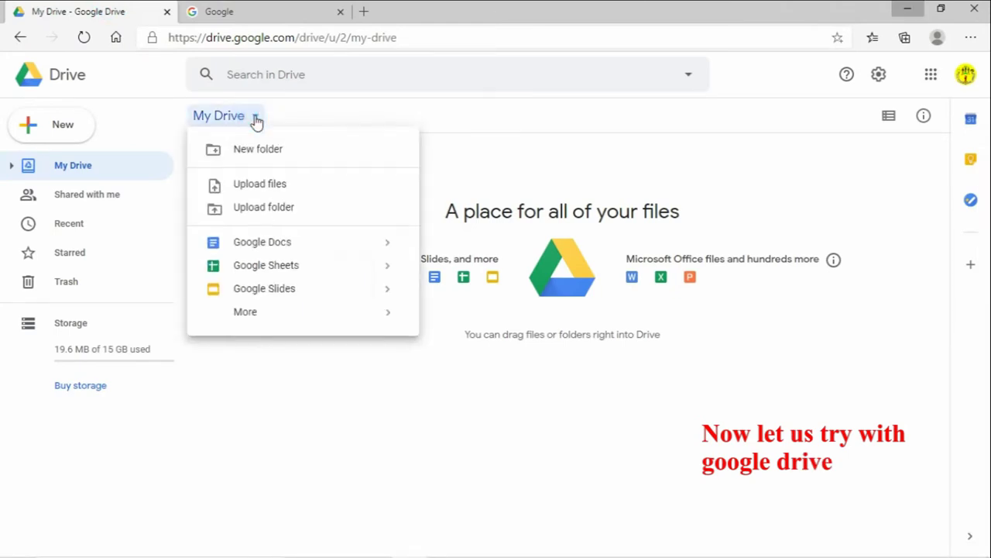
left_click(283, 195)
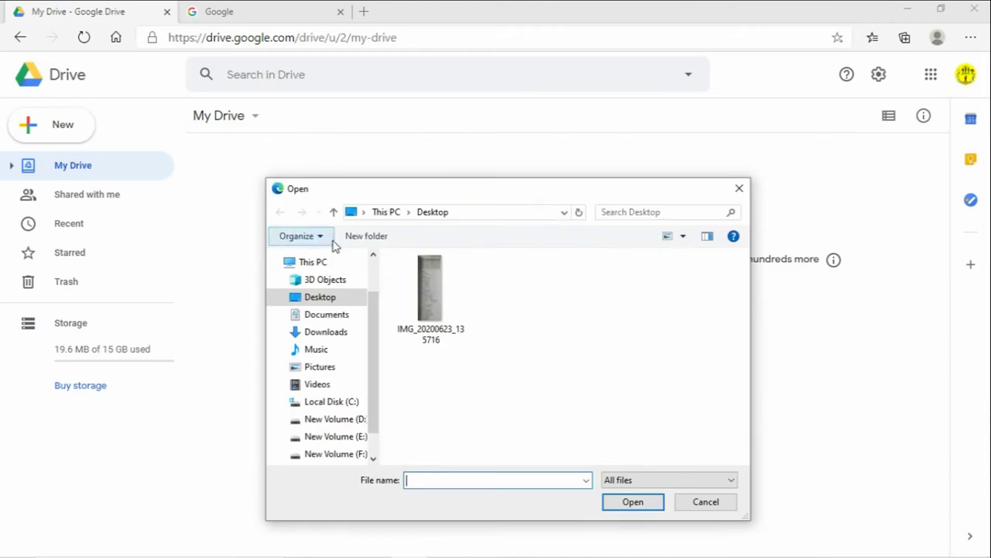
left_click(420, 290)
left_click(627, 502)
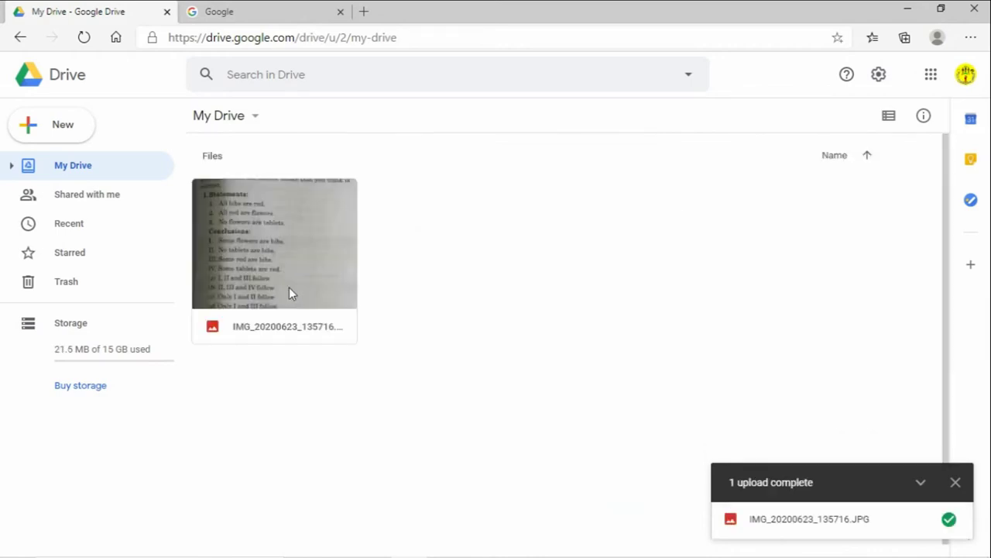
Step: Bring up the Open with app choices for the uploaded photo
left_click(290, 292)
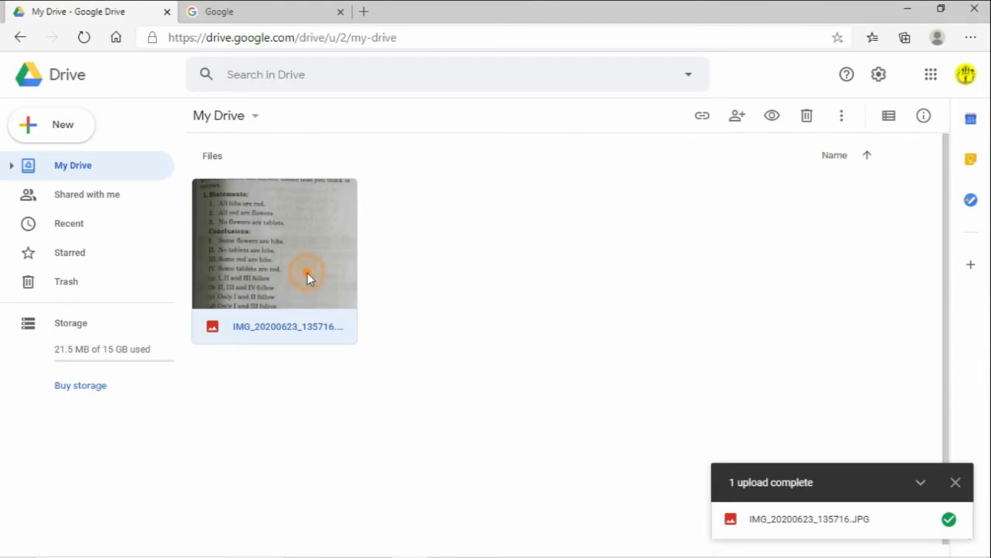
right_click(308, 277)
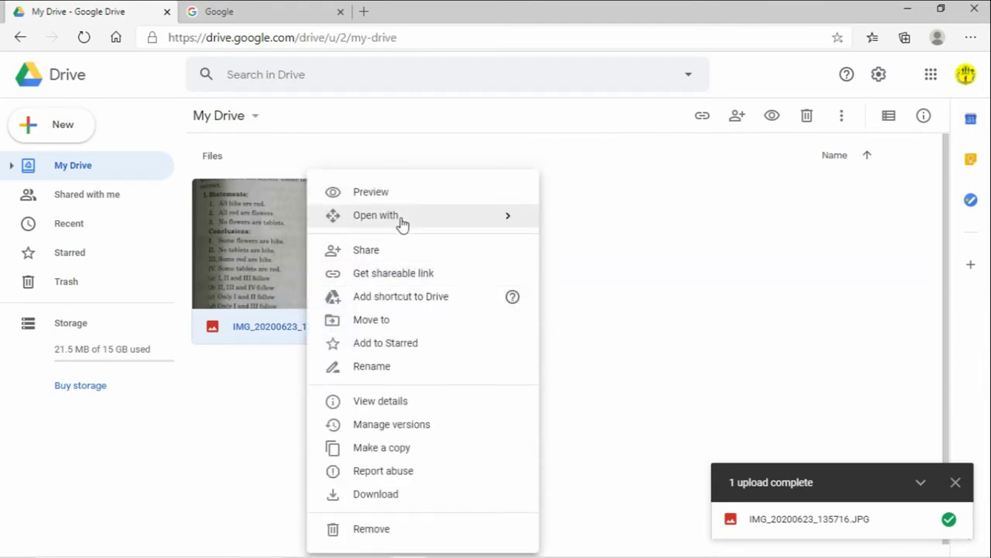
mouse_move(404, 219)
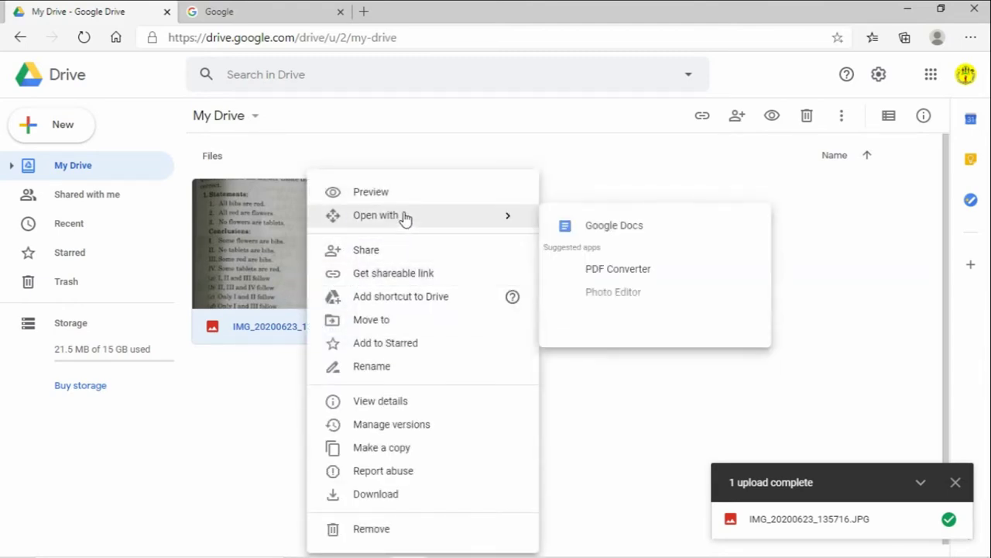
Step: Open IMG_20200623_135716.JPG with Google Docs and review the OCR text below the image
left_click(664, 243)
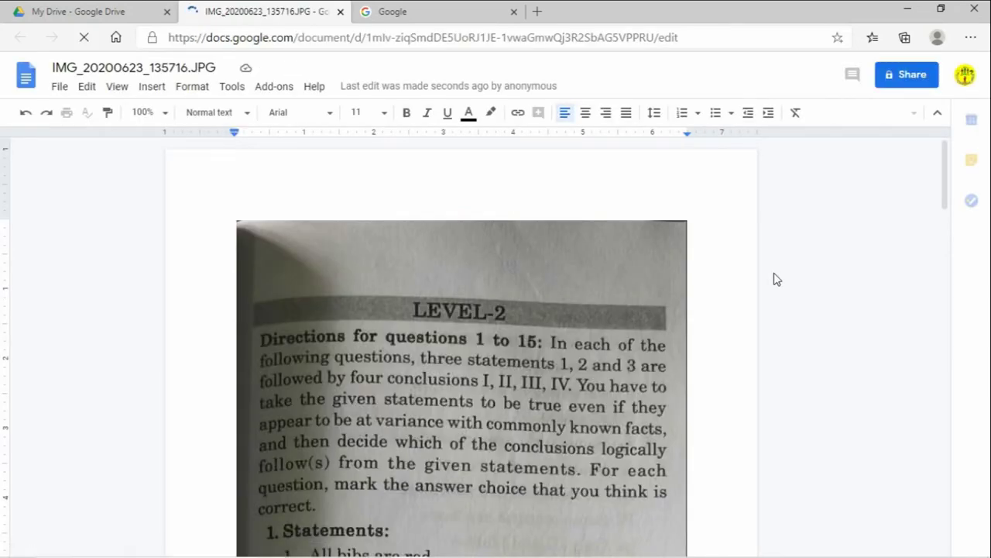
scroll(626, 301, "down", 2)
scroll(629, 303, "down", 2)
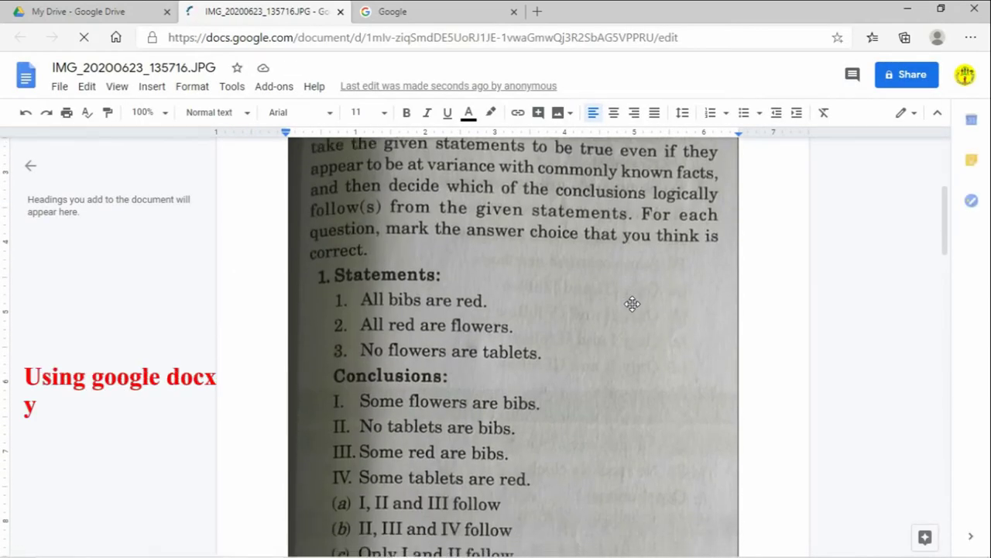
scroll(631, 302, "down", 1)
scroll(632, 303, "down", 5)
scroll(633, 304, "down", 1)
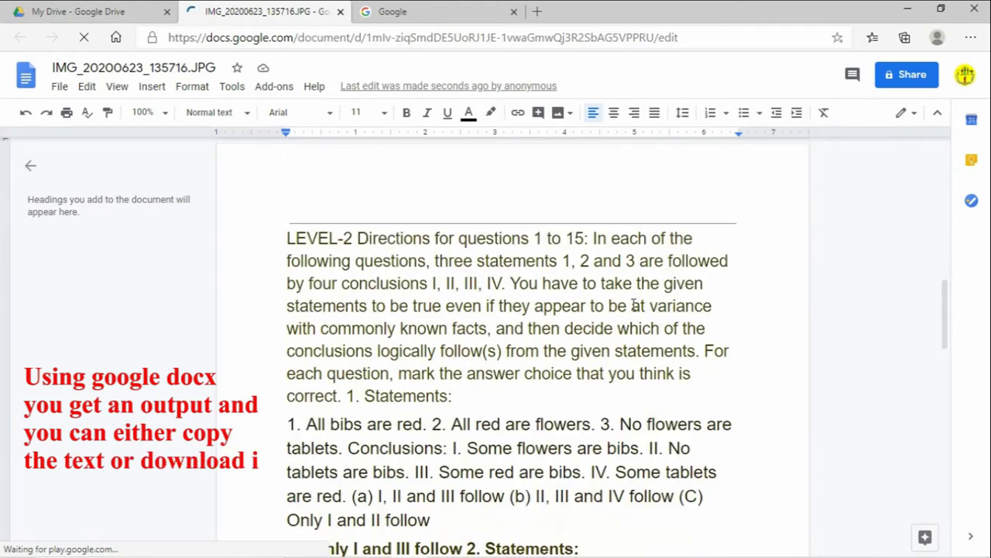
scroll(634, 304, "down", 2)
scroll(634, 303, "down", 3)
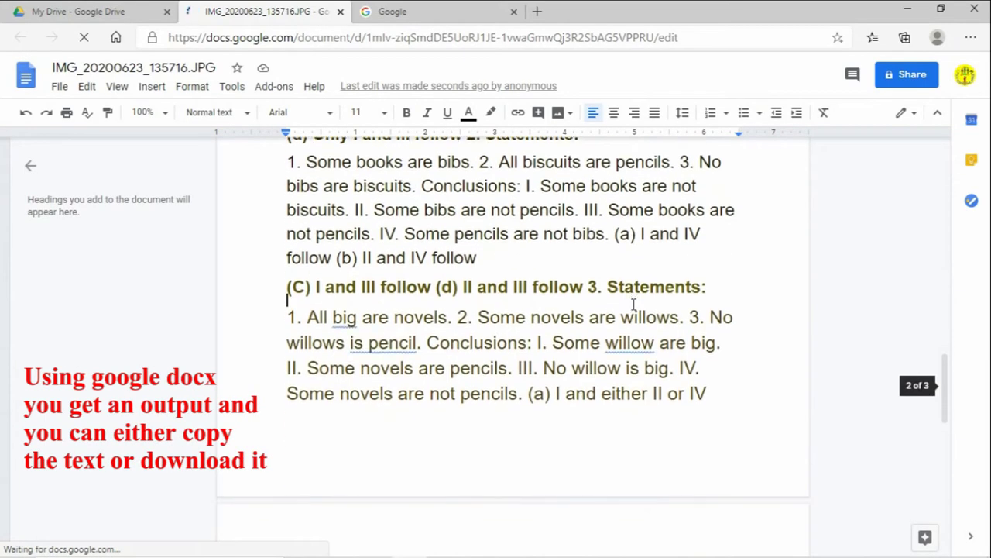
scroll(633, 304, "down", 3)
scroll(634, 305, "down", 2)
scroll(633, 305, "up", 4)
scroll(633, 305, "up", 4)
scroll(634, 304, "up", 2)
scroll(633, 303, "up", 3)
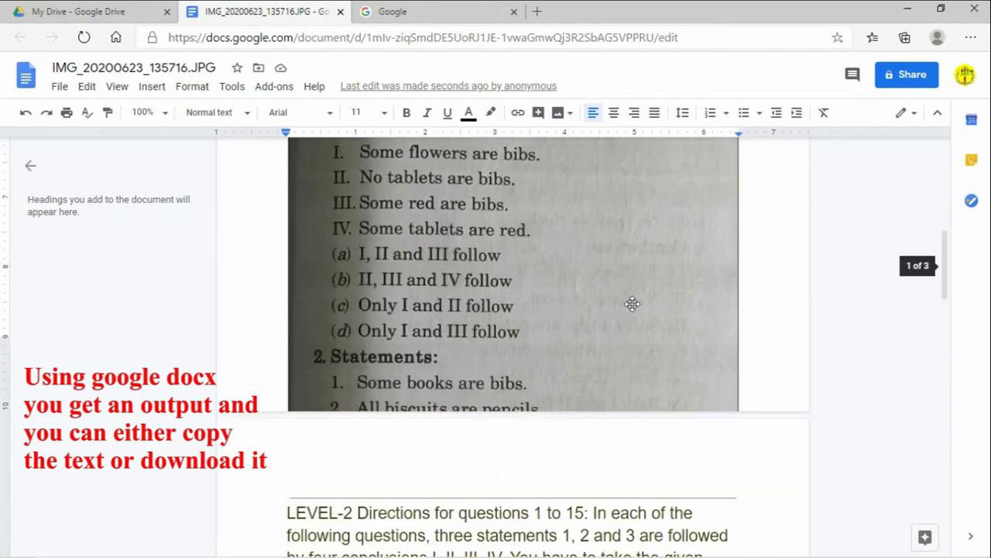
scroll(630, 302, "up", 6)
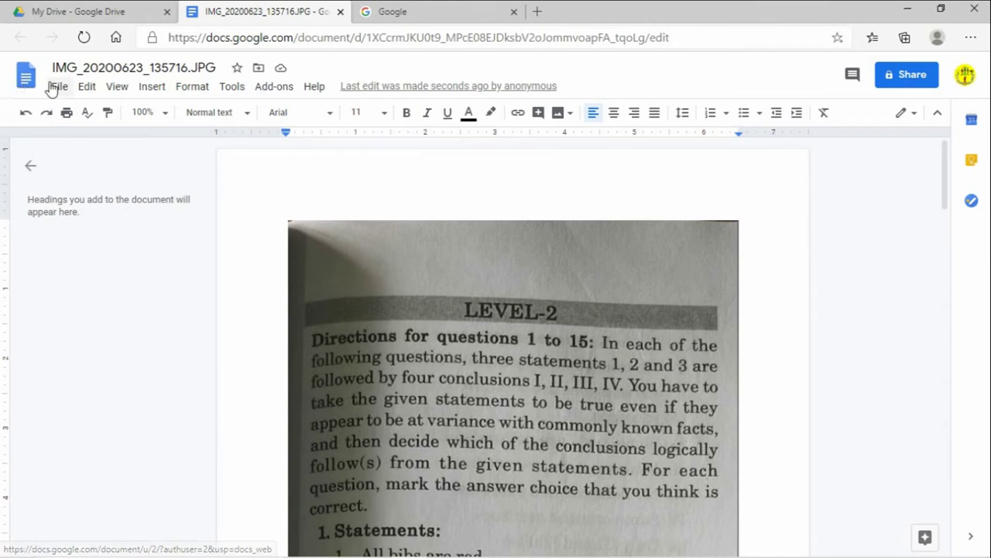
Step: Download the Google Doc as a Microsoft Word (.docx) file
left_click(53, 87)
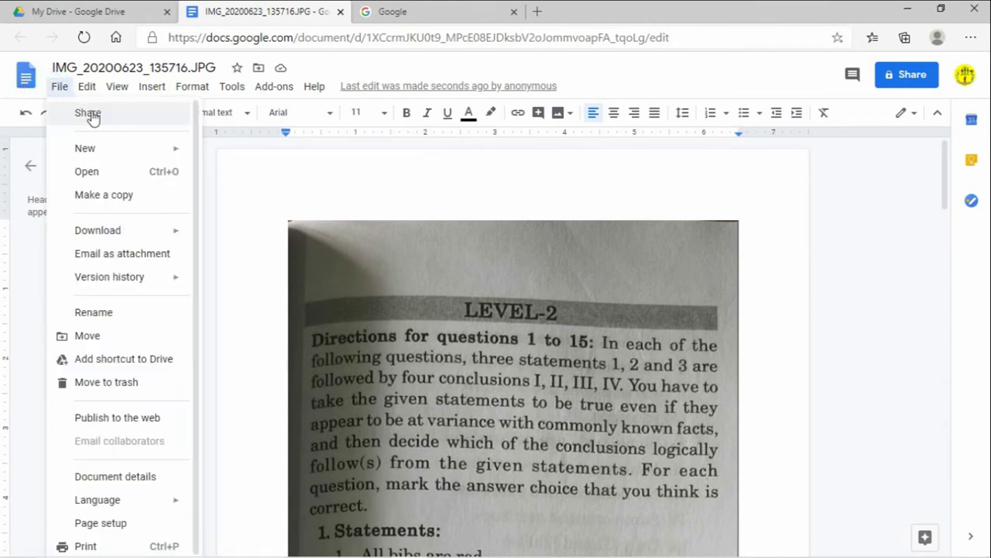
mouse_move(173, 235)
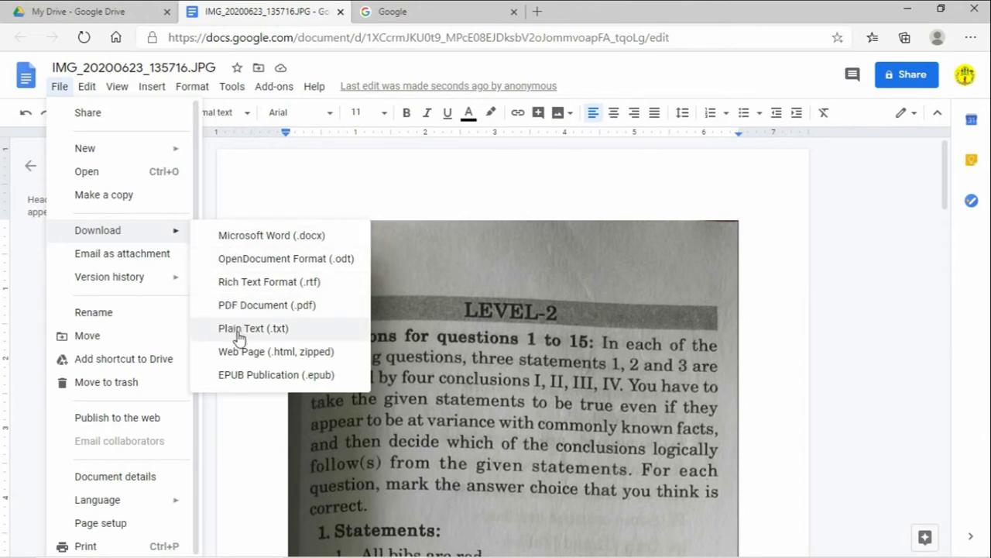
left_click(240, 241)
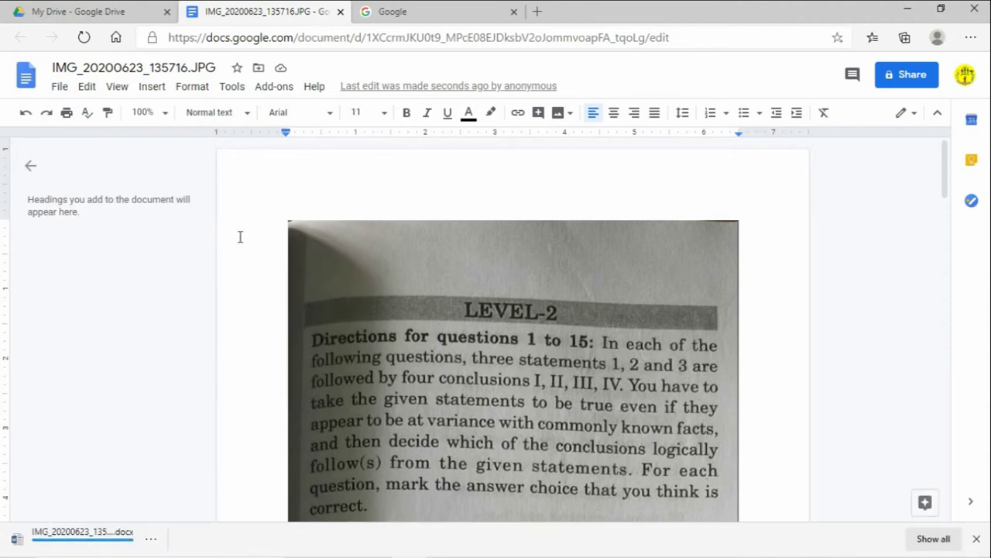
Step: Open the downloaded IMG_20200623_135716 .docx in Word and enable editing
left_click(47, 545)
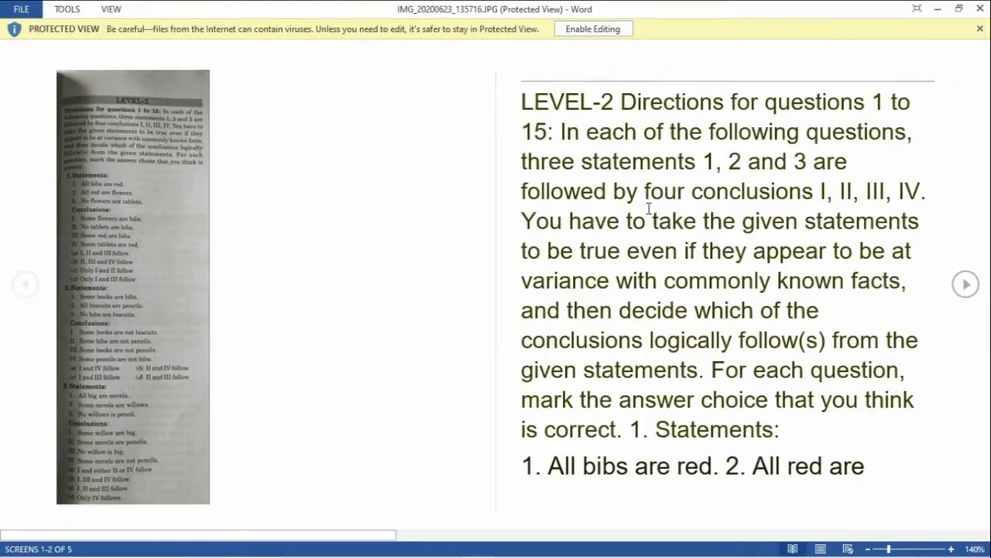
left_click(609, 29)
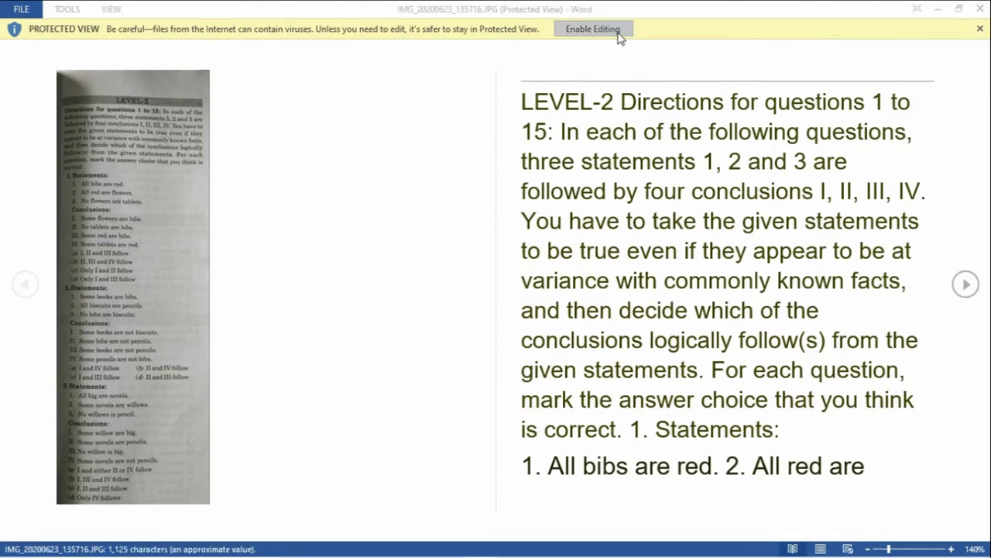
Step: Put '1. Statements:', '2. Statements:' and '3. Statements:' each on its own line
scroll(601, 220, "down", 2)
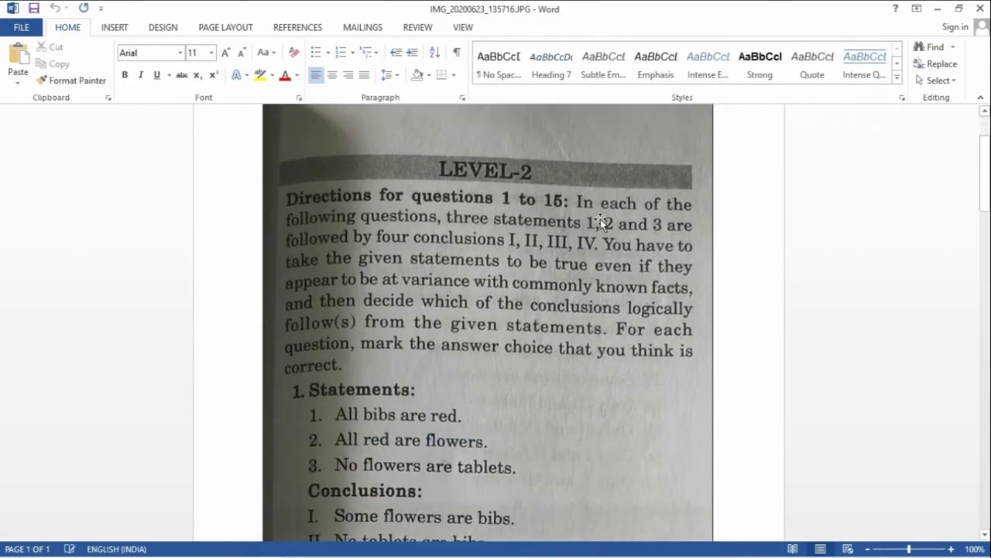
scroll(601, 220, "down", 5)
scroll(601, 220, "down", 5)
scroll(602, 221, "down", 3)
scroll(482, 243, "down", 5)
scroll(482, 243, "down", 2)
scroll(484, 245, "down", 2)
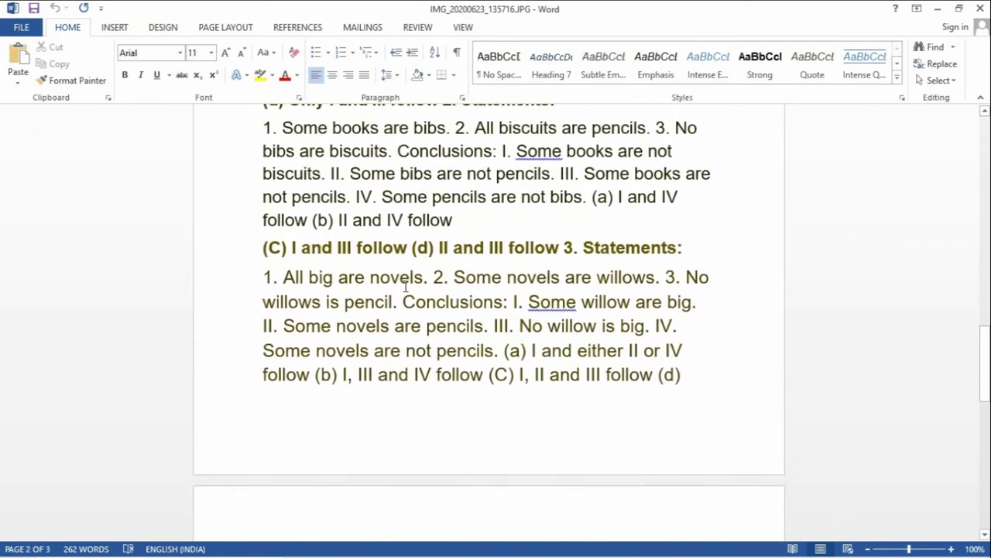
scroll(423, 248, "up", 3)
scroll(423, 248, "up", 2)
scroll(423, 247, "up", 5)
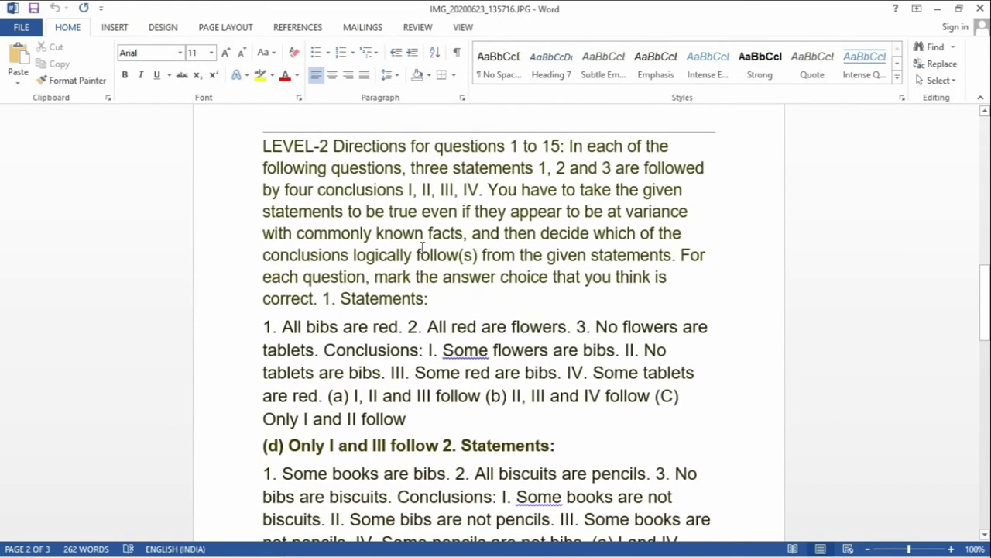
scroll(423, 248, "up", 4)
scroll(438, 242, "down", 2)
scroll(448, 249, "down", 3)
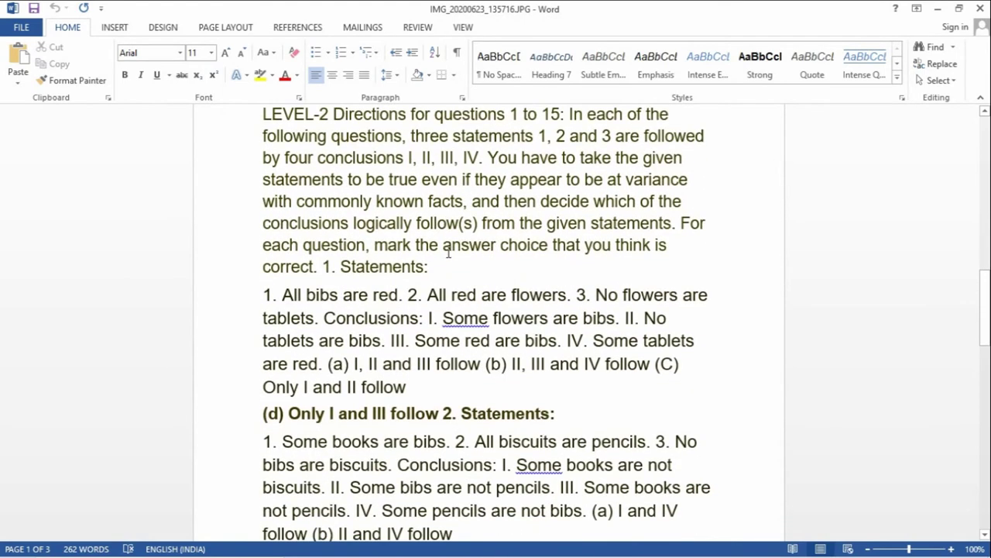
scroll(452, 259, "down", 3)
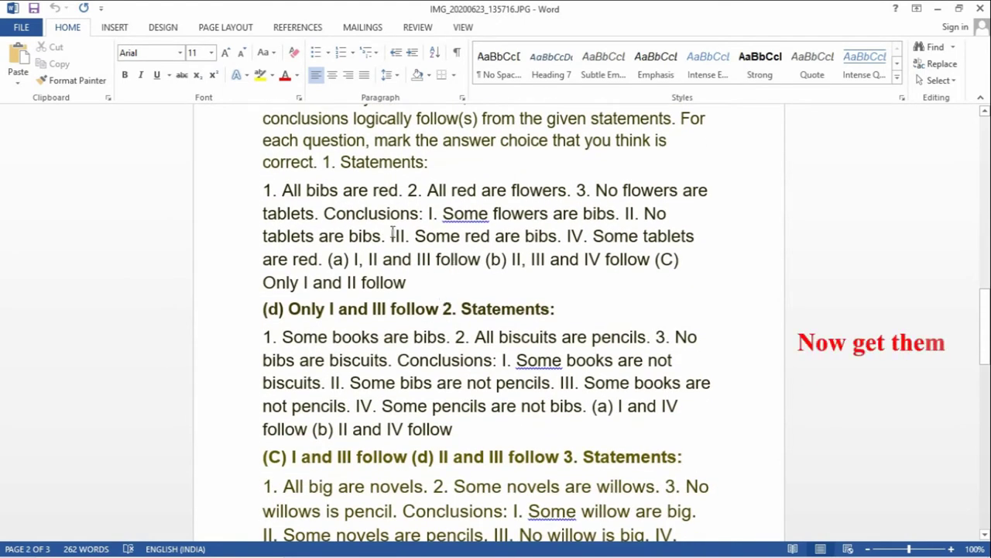
left_click(327, 159)
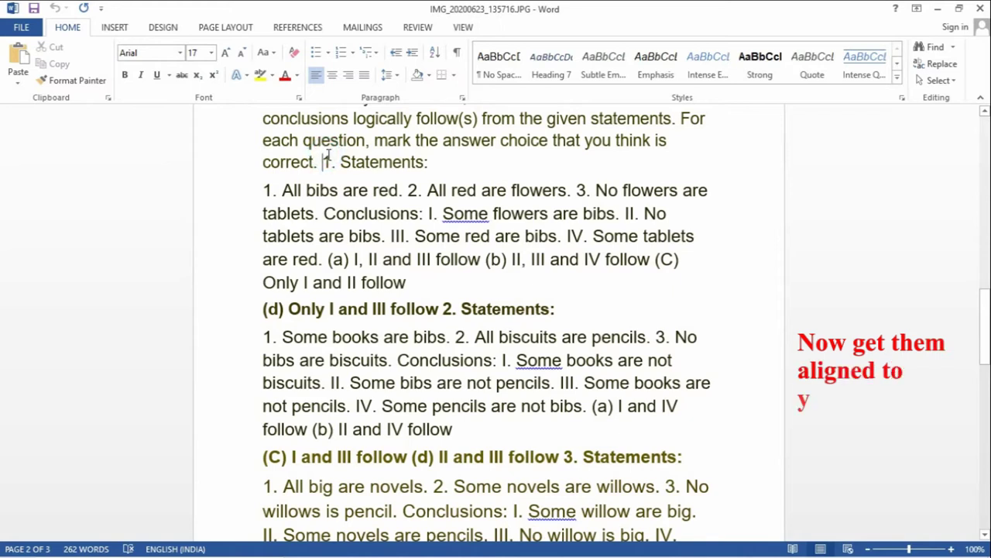
key("Return")
left_click(444, 335)
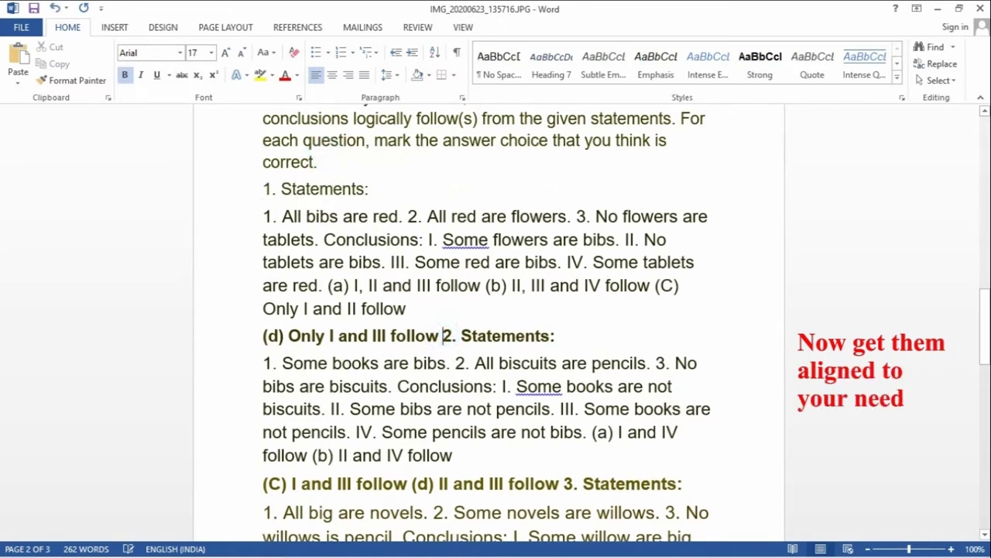
key("Return")
scroll(443, 380, "down", 1)
scroll(572, 351, "down", 2)
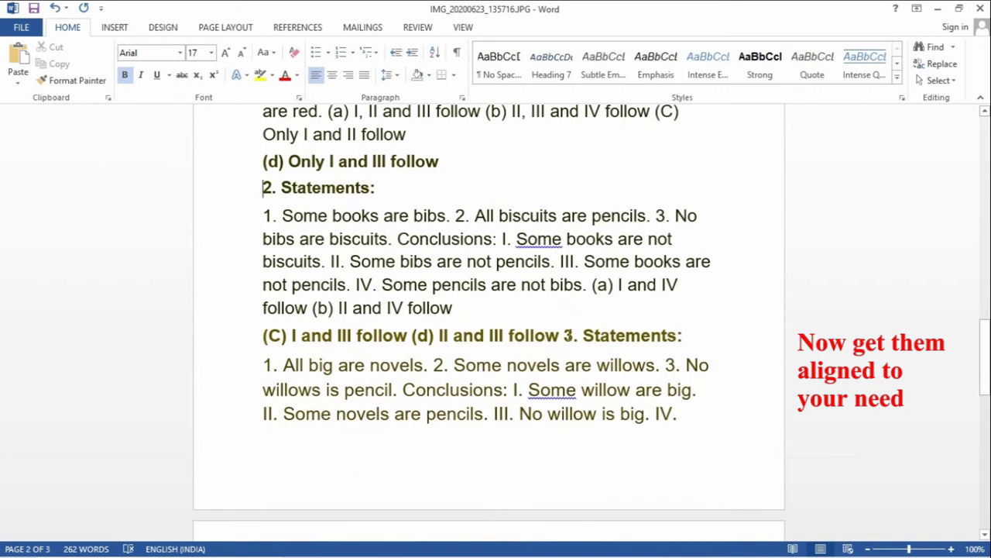
left_click(564, 334)
key("Return")
Step: Scroll back to the top, minimise Word and bring the Edge browser forward
scroll(571, 327, "down", 3)
scroll(568, 323, "down", 2)
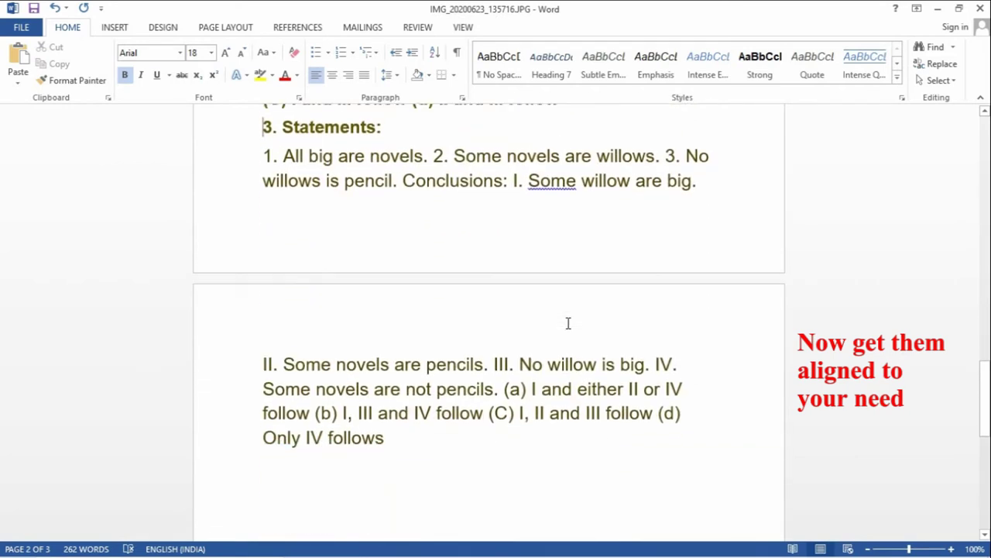
scroll(568, 323, "up", 1)
scroll(567, 323, "up", 2)
scroll(565, 323, "up", 2)
scroll(565, 323, "up", 3)
scroll(565, 323, "up", 3)
scroll(563, 323, "up", 5)
scroll(563, 323, "up", 3)
scroll(563, 322, "up", 1)
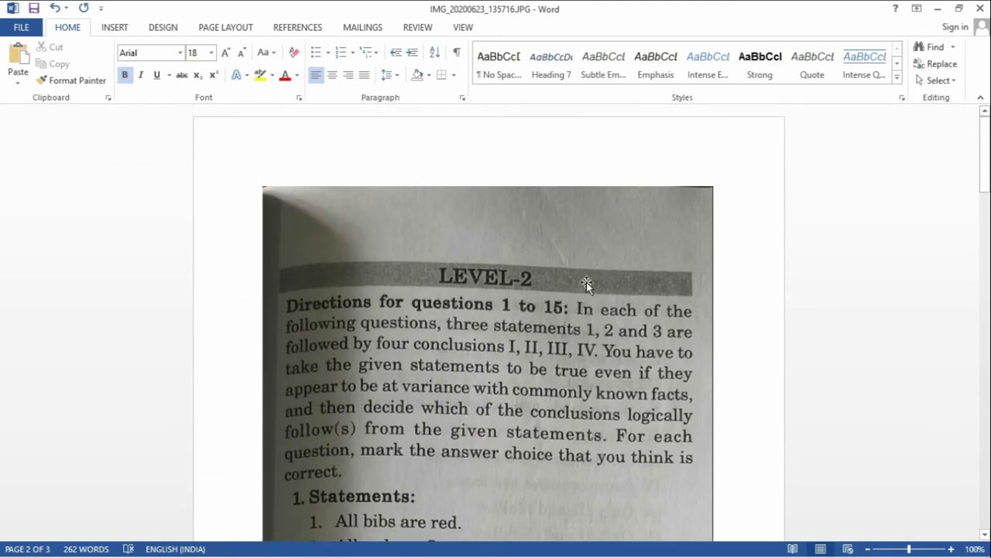
left_click(937, 8)
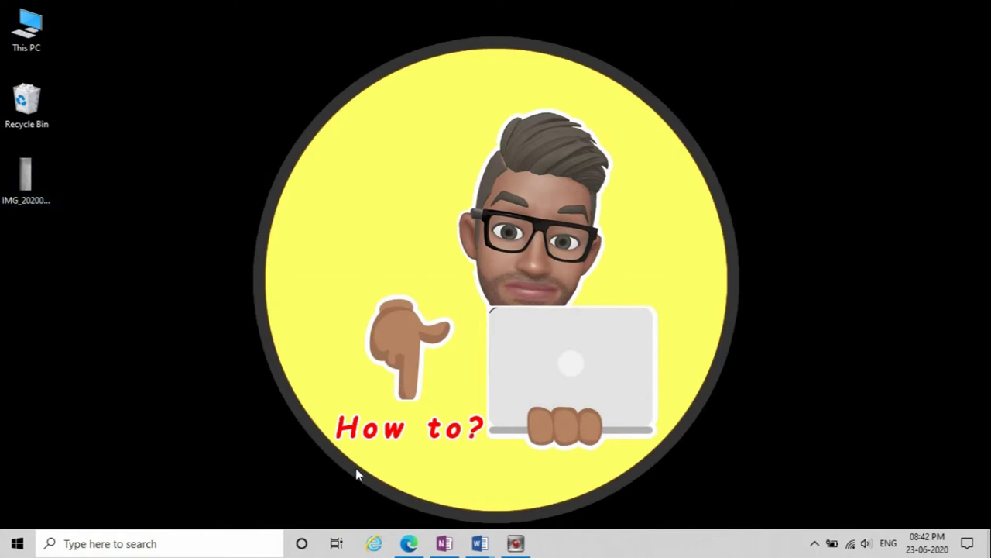
left_click(408, 543)
Step: Close the Google Docs tab and search Google for 'onlineocr'
left_click(398, 16)
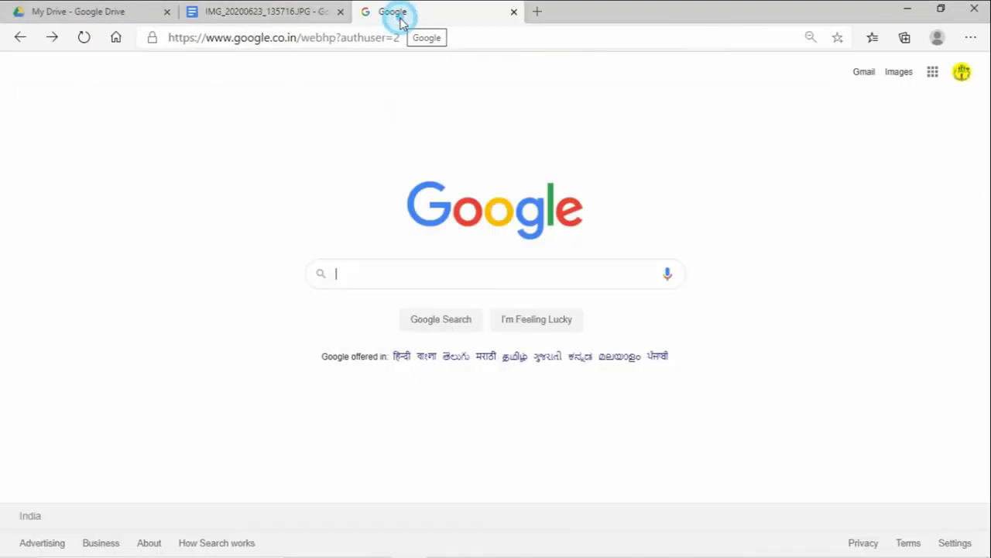
left_click(340, 12)
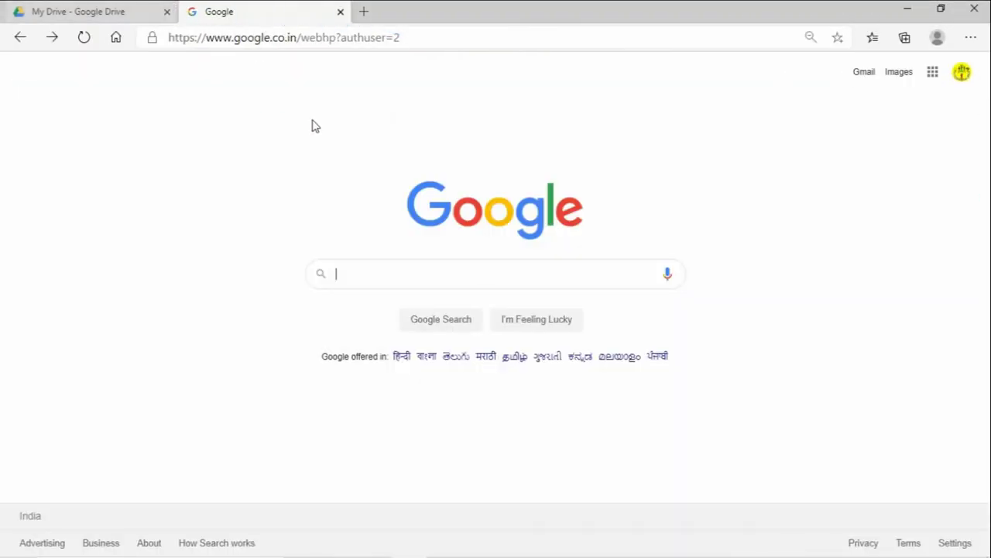
left_click(351, 272)
type("o")
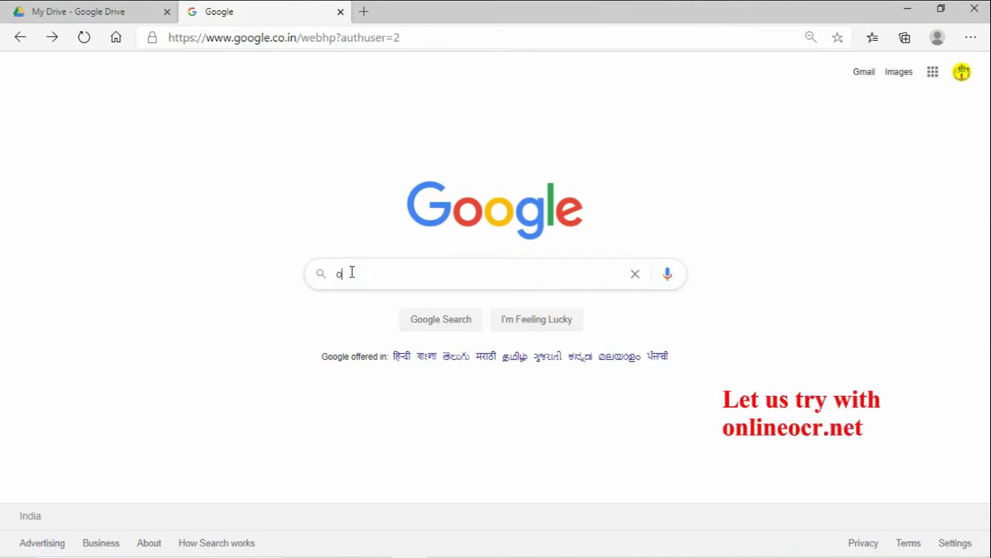
type("nlineocr")
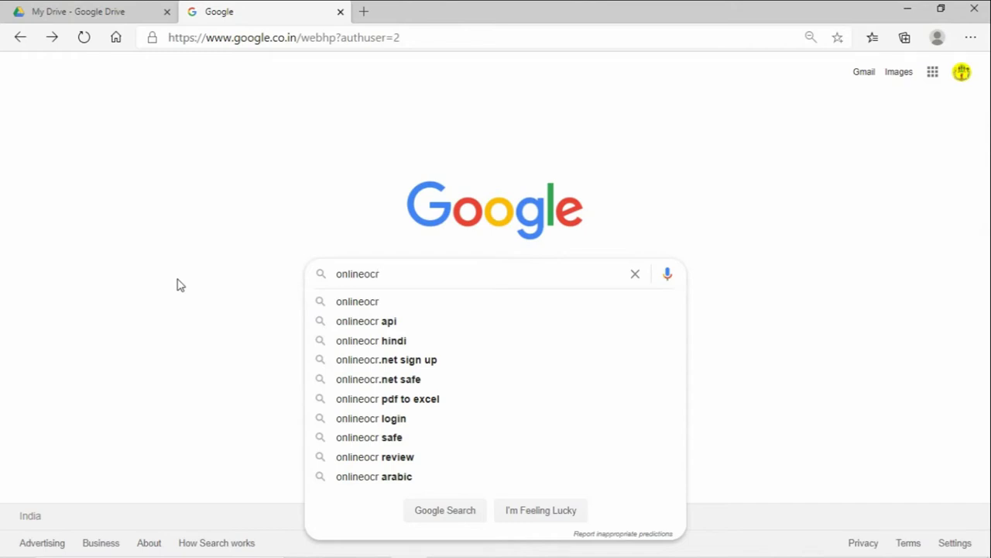
key("Return")
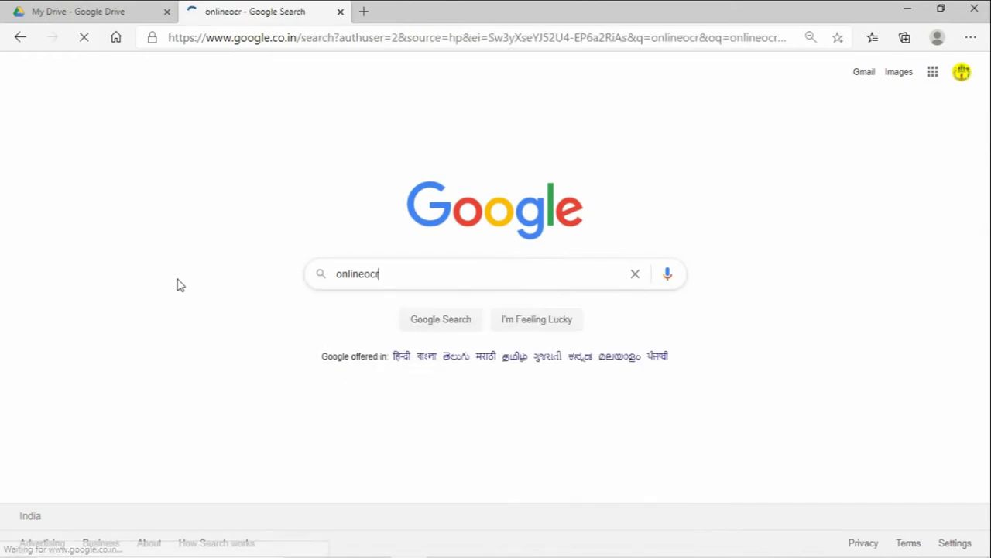
Step: Open onlineocr.net and upload IMG_20200623_135716.JPG from the Desktop
left_click(197, 194)
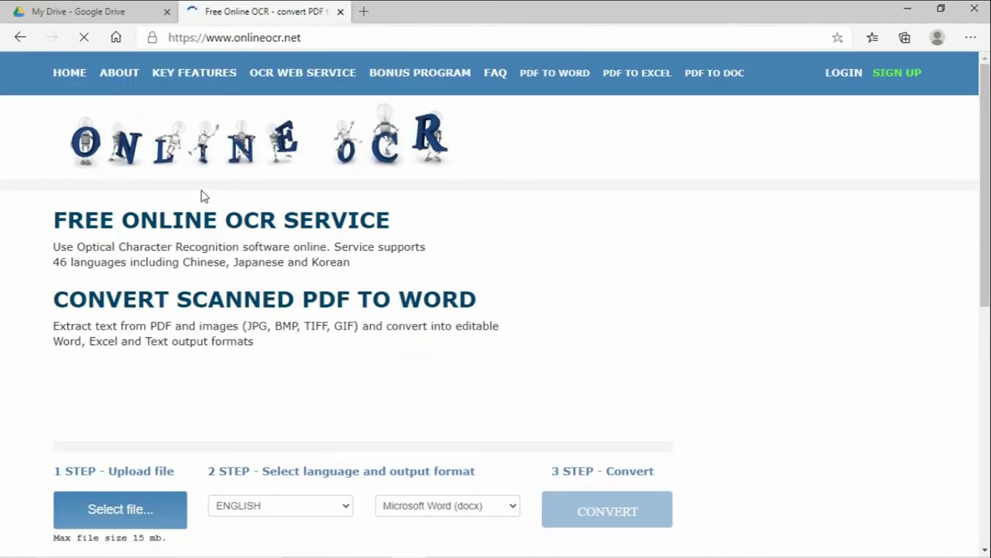
scroll(199, 196, "down", 2)
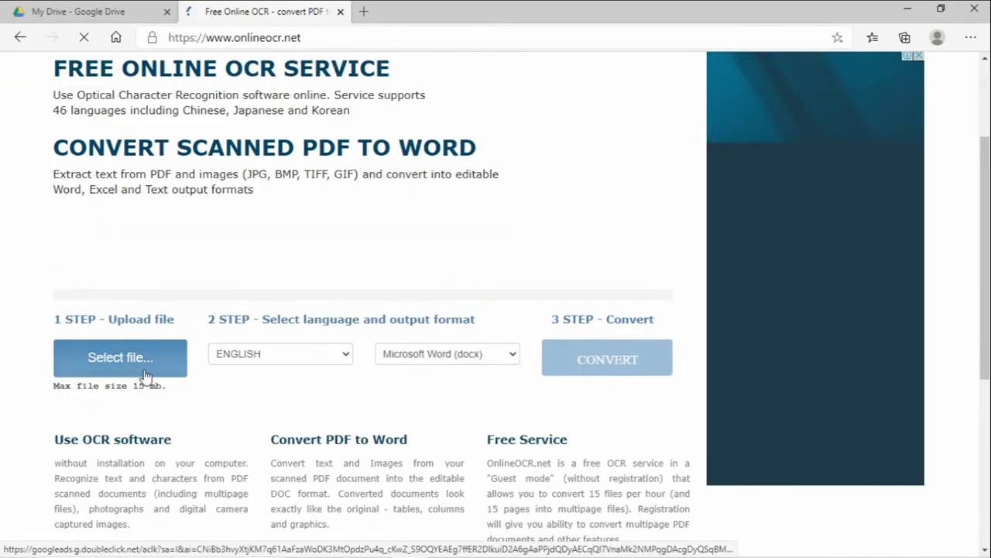
left_click(143, 375)
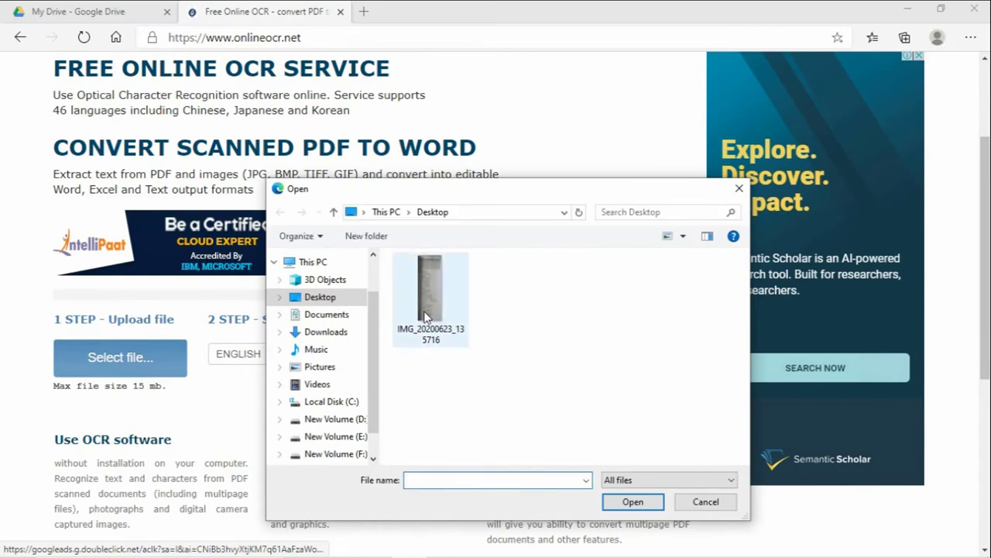
left_click(427, 290)
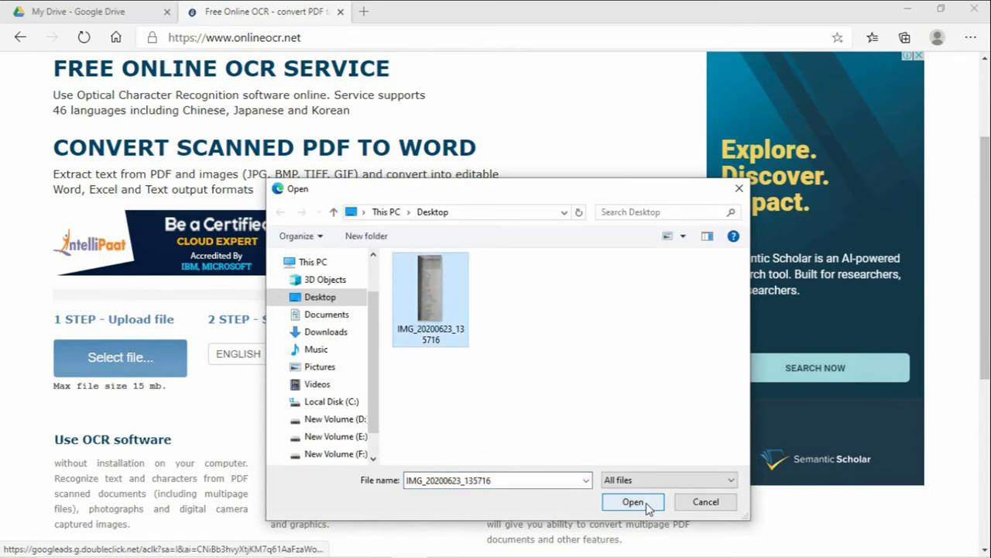
left_click(635, 502)
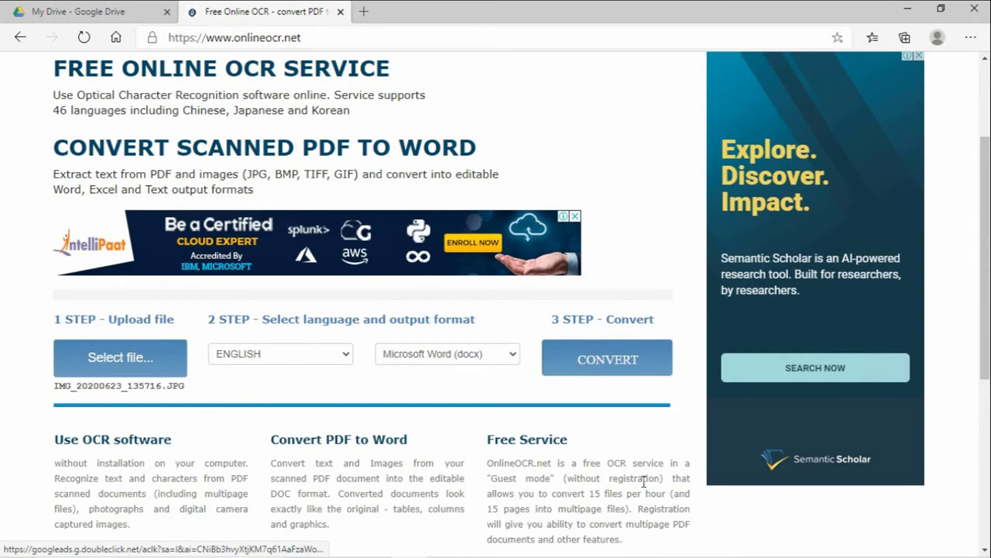
Step: Keep Microsoft Word (docx) output and ENGLISH language, then start the conversion
left_click(513, 355)
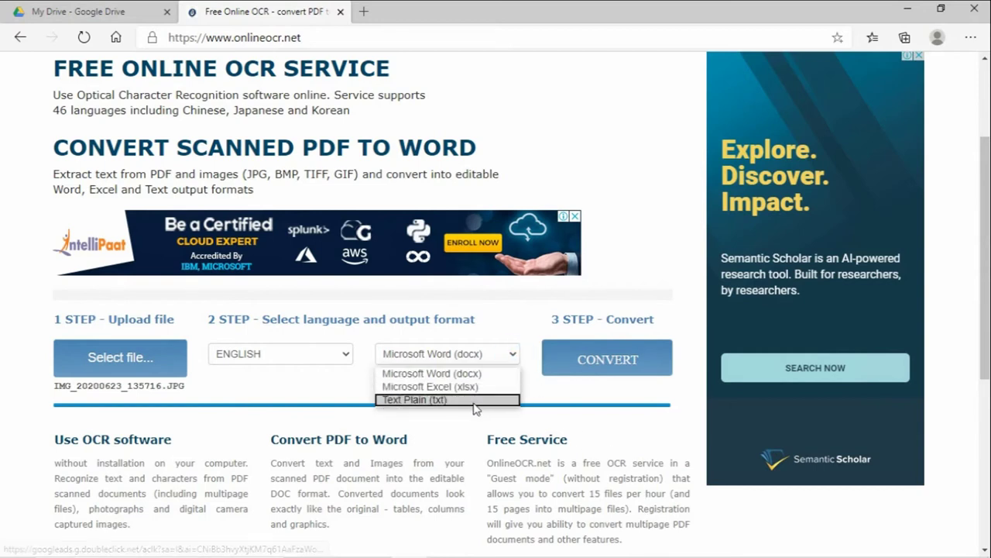
left_click(481, 374)
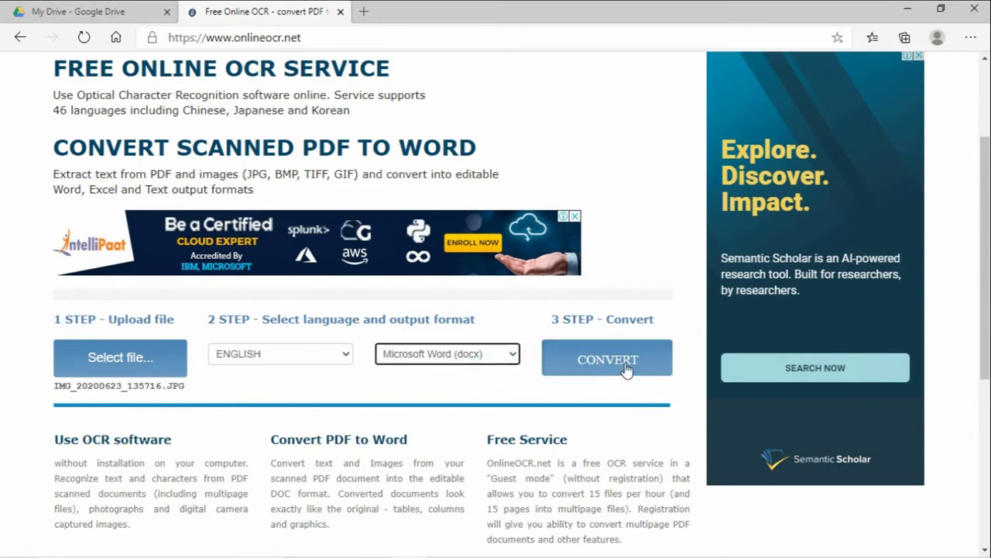
left_click(345, 361)
scroll(303, 222, "down", 3)
scroll(303, 223, "up", 3)
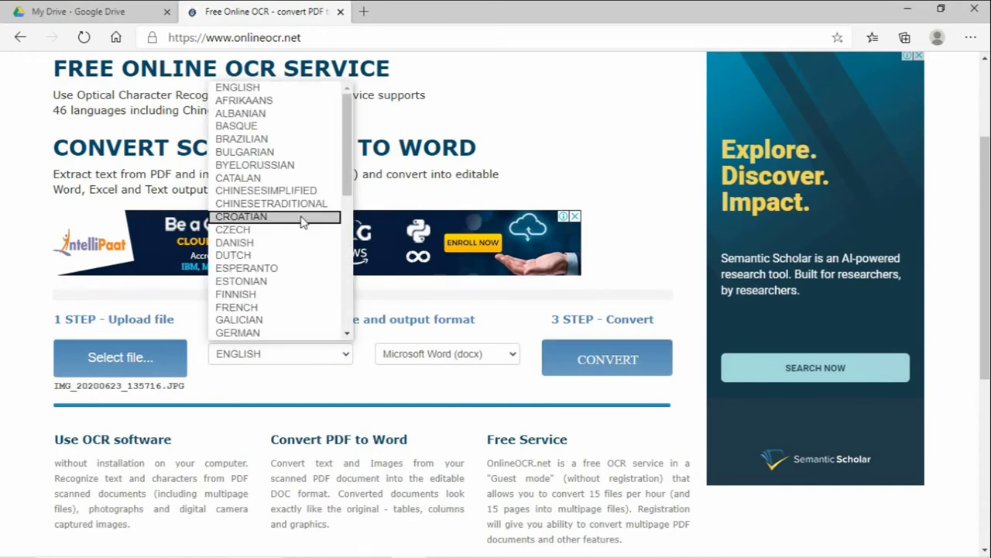
left_click(267, 88)
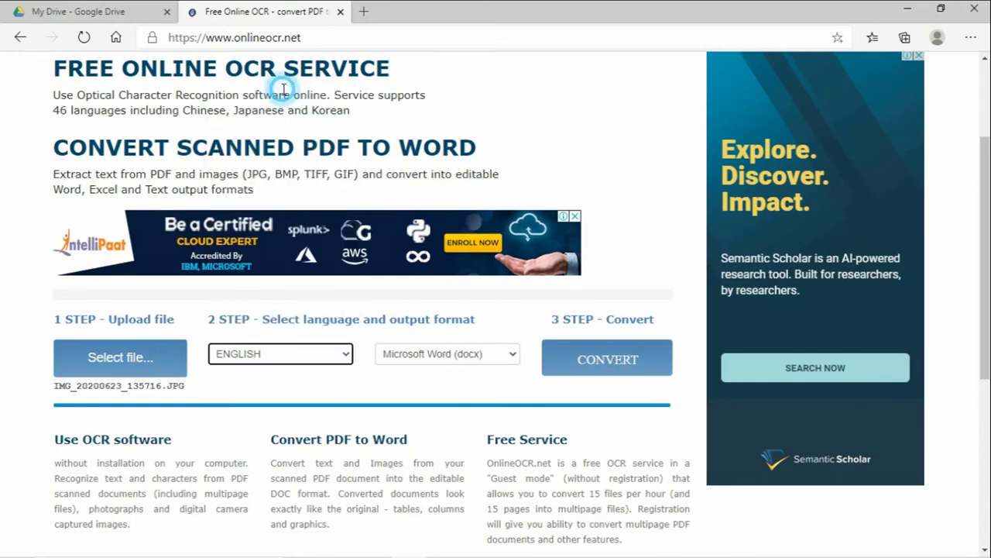
left_click(576, 376)
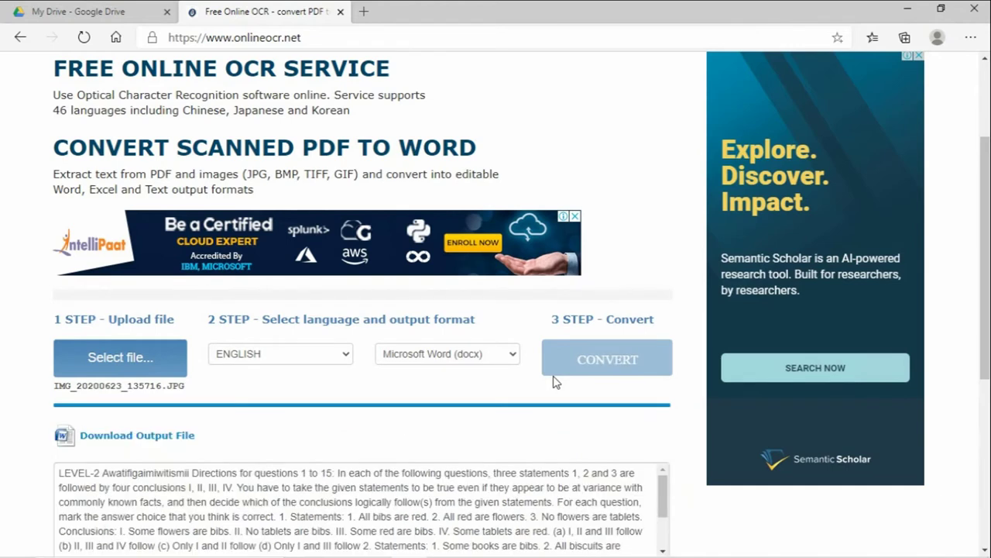
Step: Copy all the recognized reasoning-question text from the OnlineOCR.net output box, then minimize the browser
scroll(517, 383, "down", 1)
scroll(431, 404, "up", 1)
scroll(432, 408, "down", 1)
left_click_drag(60, 374, 581, 481)
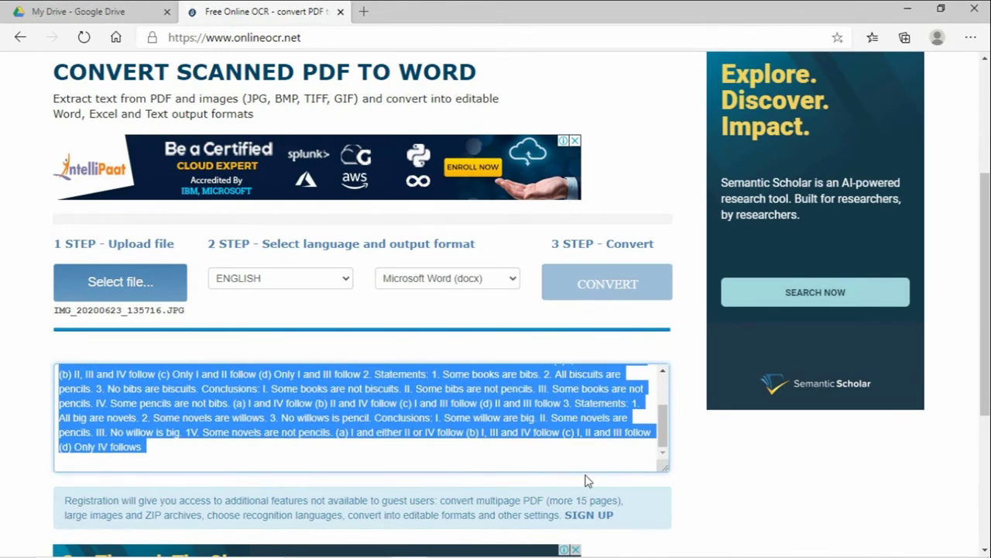
right_click(344, 426)
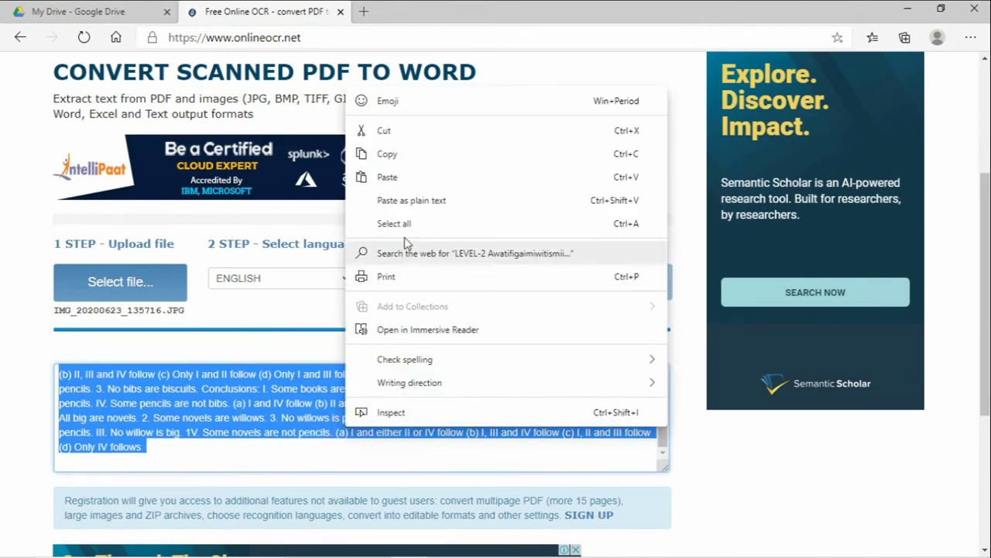
left_click(398, 151)
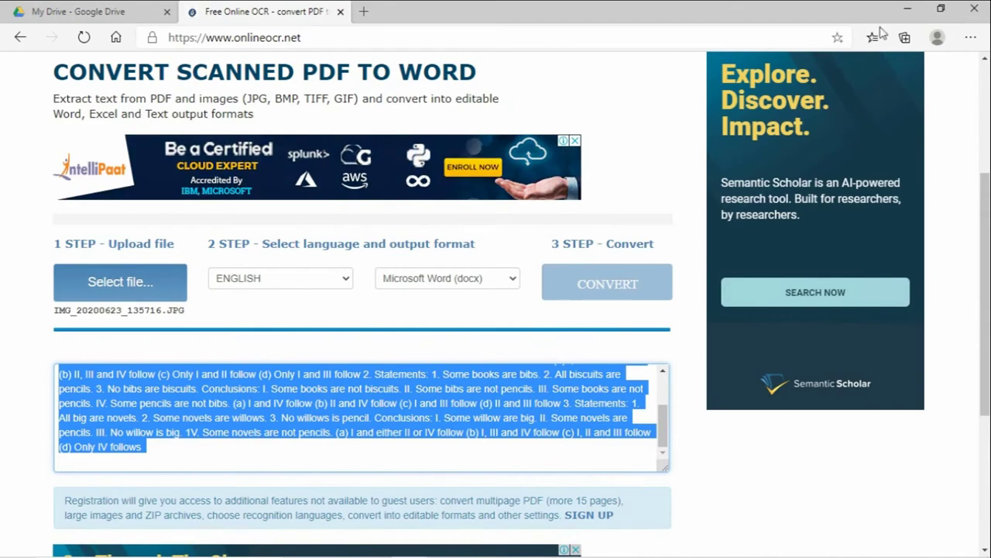
left_click(908, 9)
Step: Paste the copied OCR text into the blank Document1 using Keep Text Only
mouse_move(481, 542)
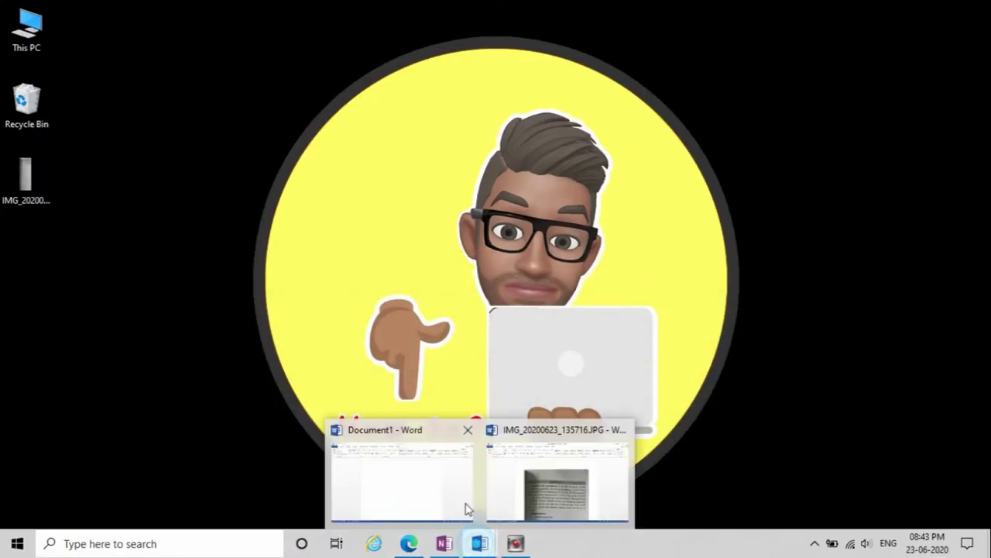
left_click(418, 491)
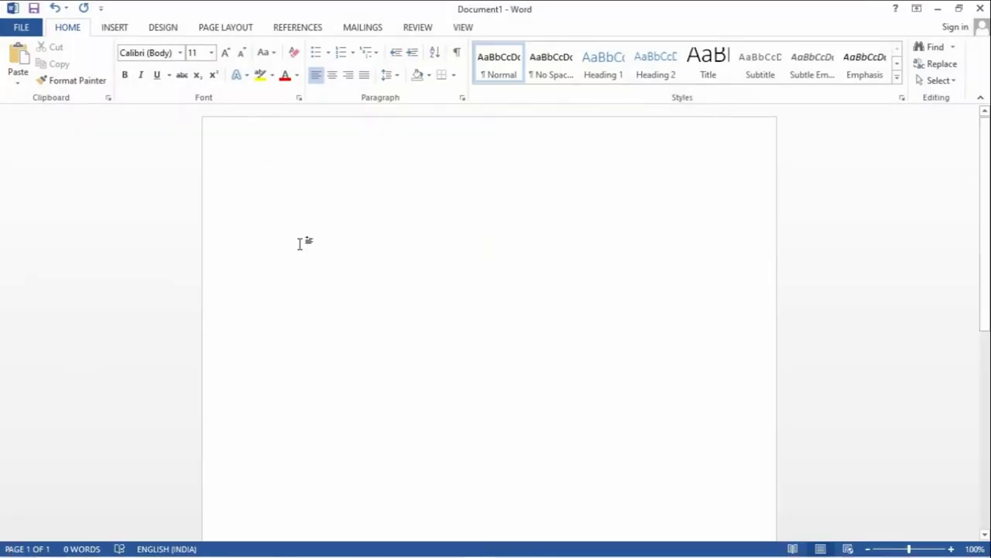
right_click(300, 244)
left_click(333, 310)
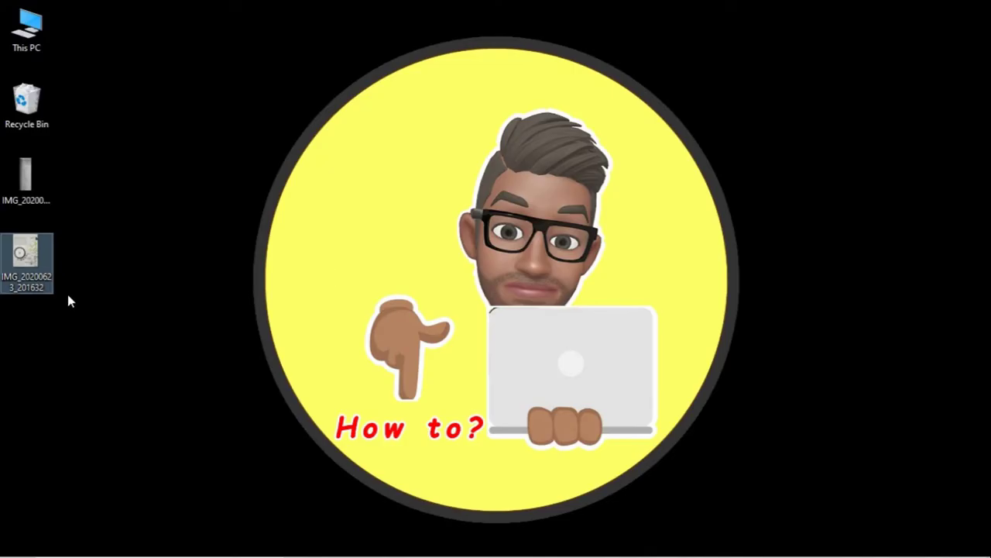
Step: Drag the bicycle photo from the desktop onto the untitled OneNote page
left_click_drag(31, 264, 410, 548)
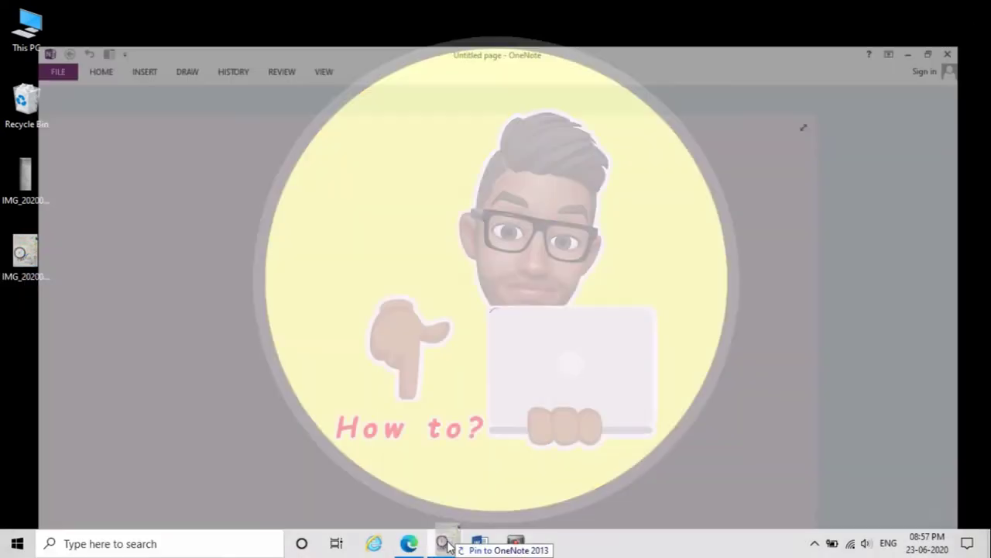
mouse_move(411, 549)
left_mouse_down()
mouse_move(376, 401)
mouse_move(284, 261)
left_mouse_up()
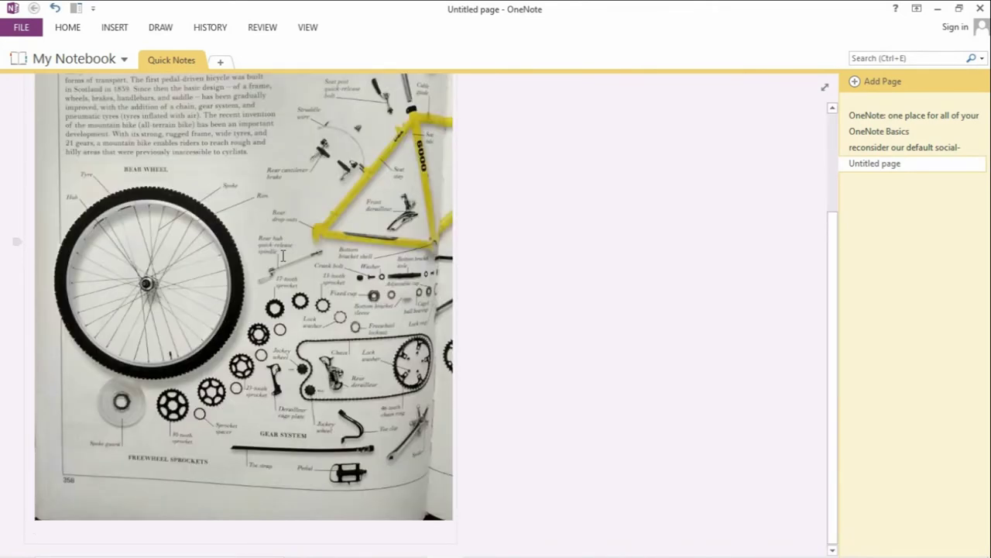
scroll(284, 255, "up", 3)
Step: Copy text from the bicycle picture and paste it beside the photo as plain text
right_click(274, 170)
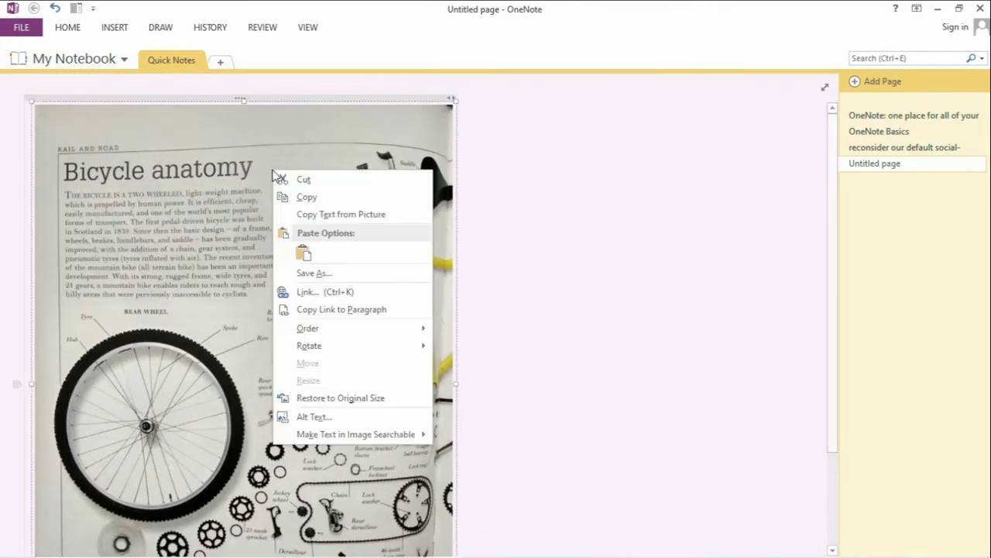
left_click(339, 214)
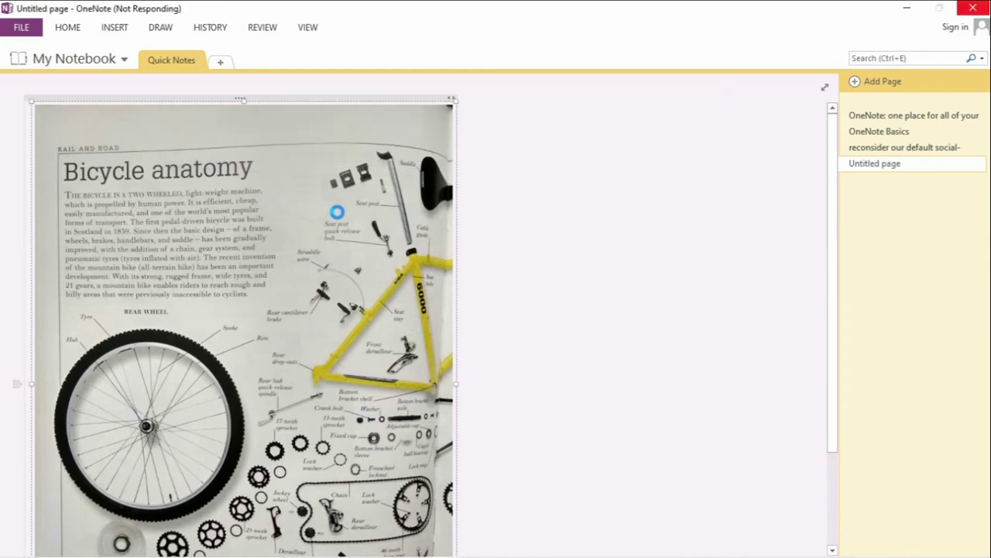
right_click(504, 246)
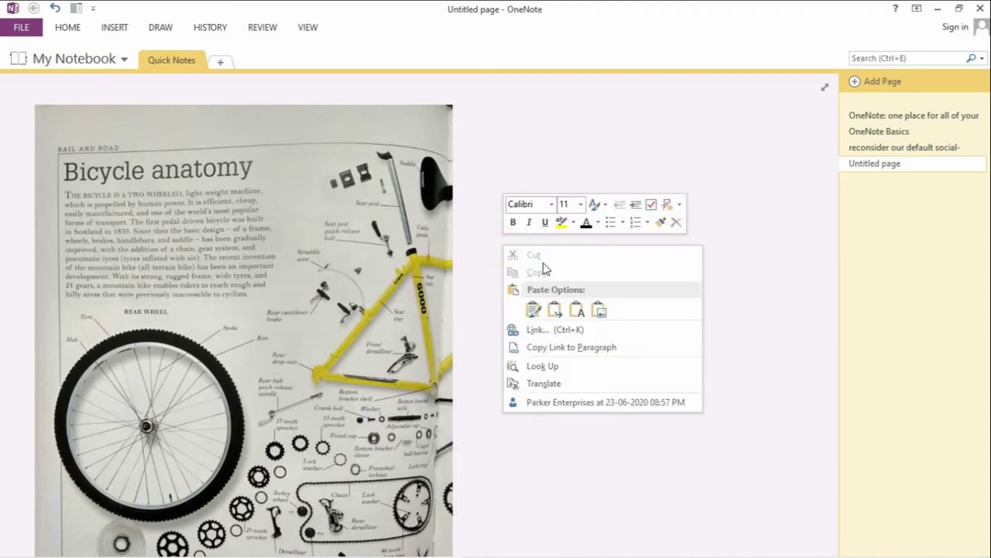
left_click(578, 310)
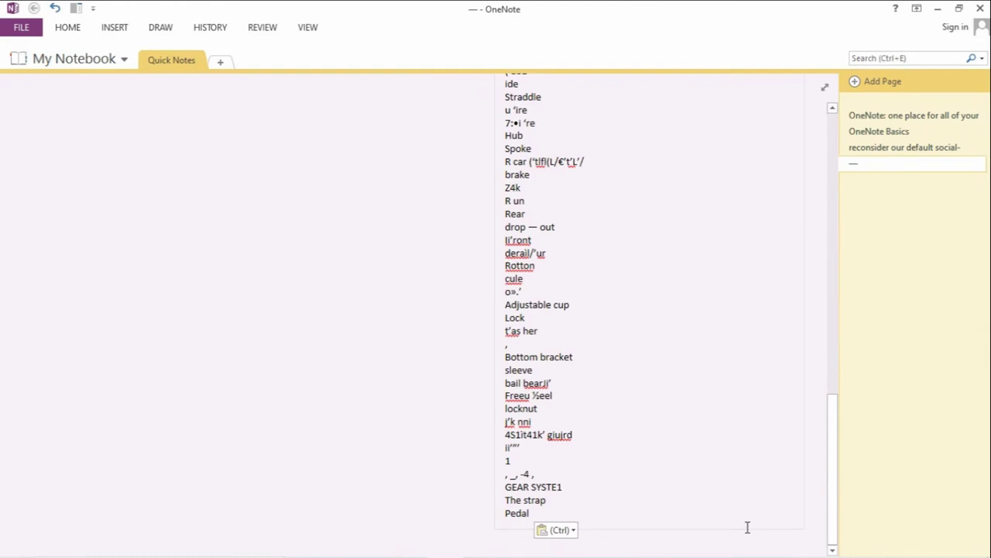
Step: Review the pasted text from ROAD through Pedal, then minimize OneNote
scroll(662, 464, "up", 10)
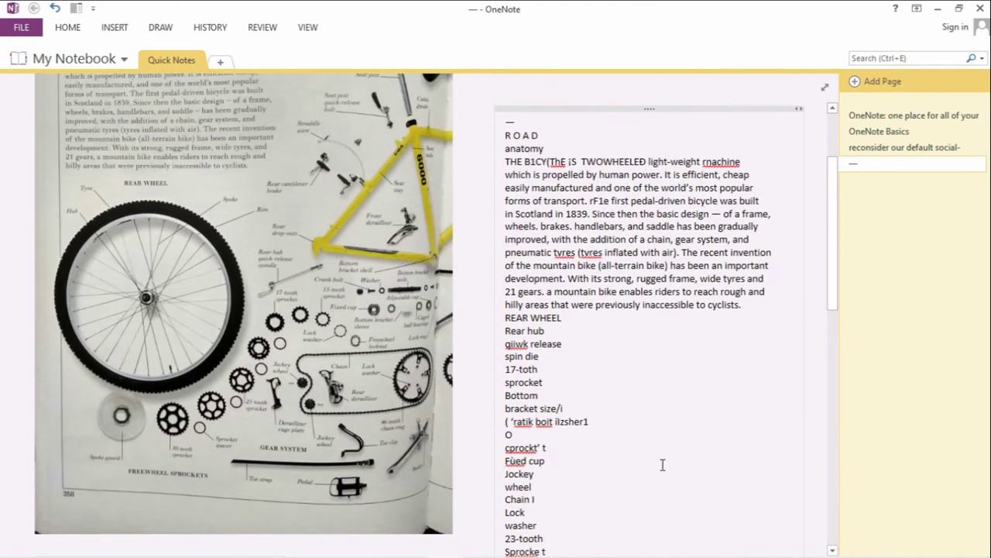
left_click(504, 252)
mouse_move(503, 251)
left_mouse_down()
mouse_move(615, 551)
mouse_move(612, 484)
mouse_move(618, 541)
left_mouse_up()
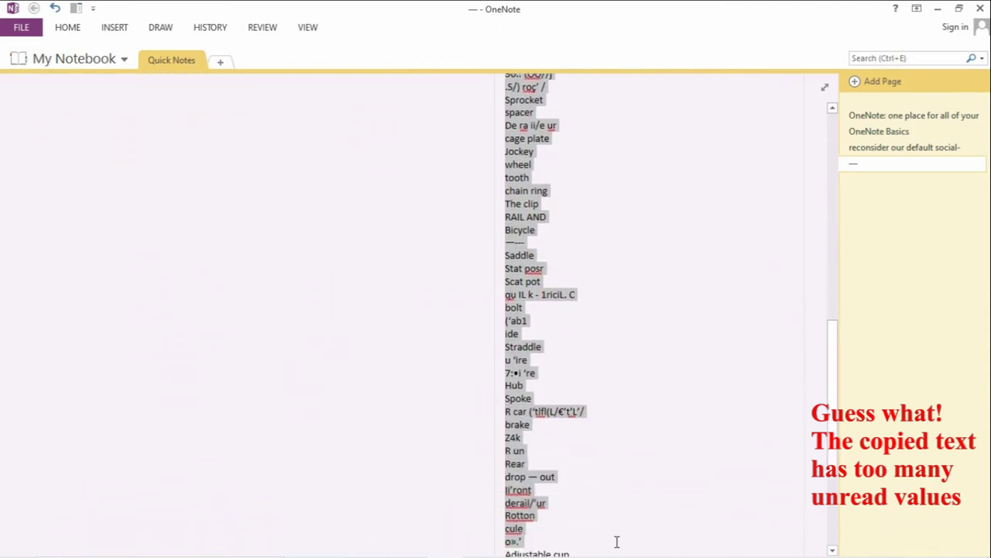
left_click_drag(617, 541, 611, 486)
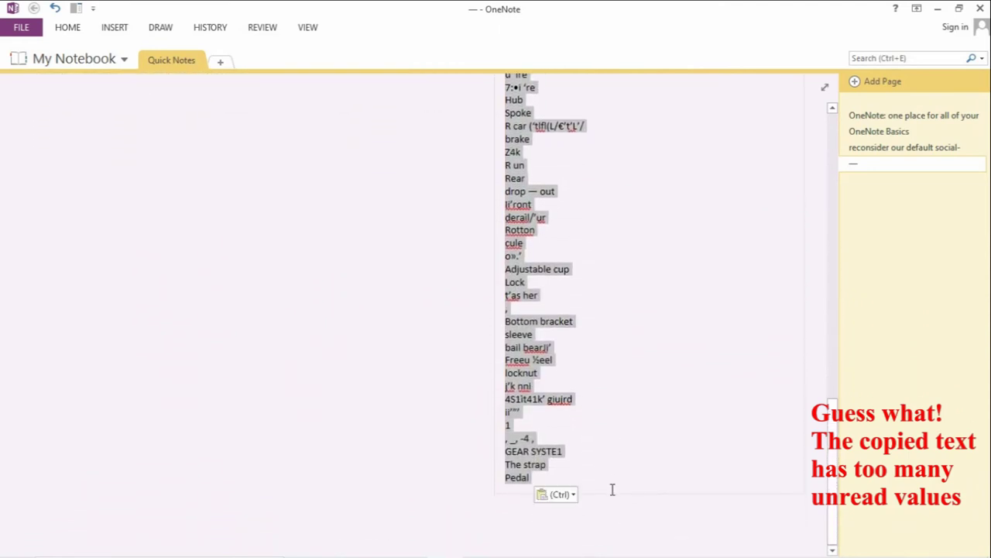
left_click(393, 493)
left_click(940, 7)
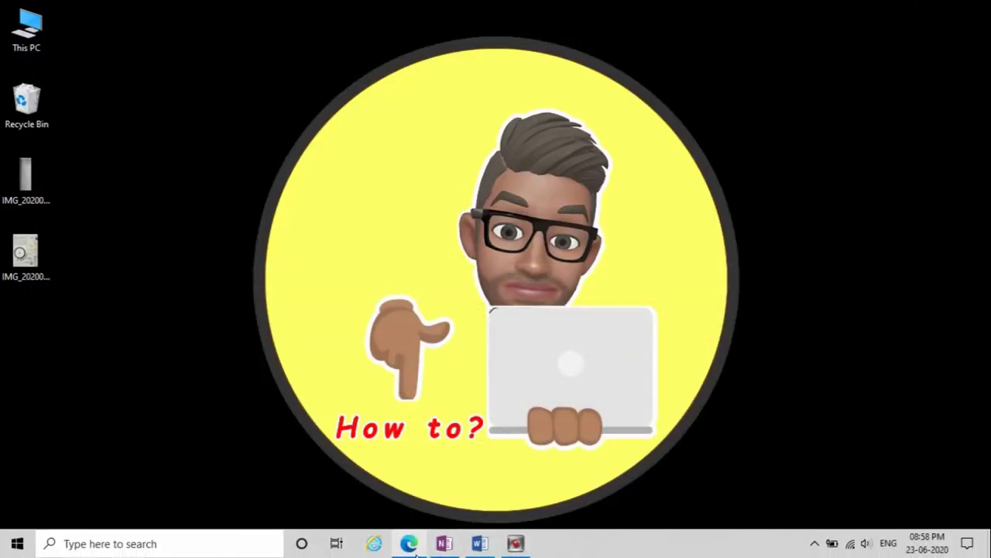
Step: Open the bicycle image IMG_20200623_201632 from My Drive with Google Docs
left_click(409, 546)
left_click(59, 9)
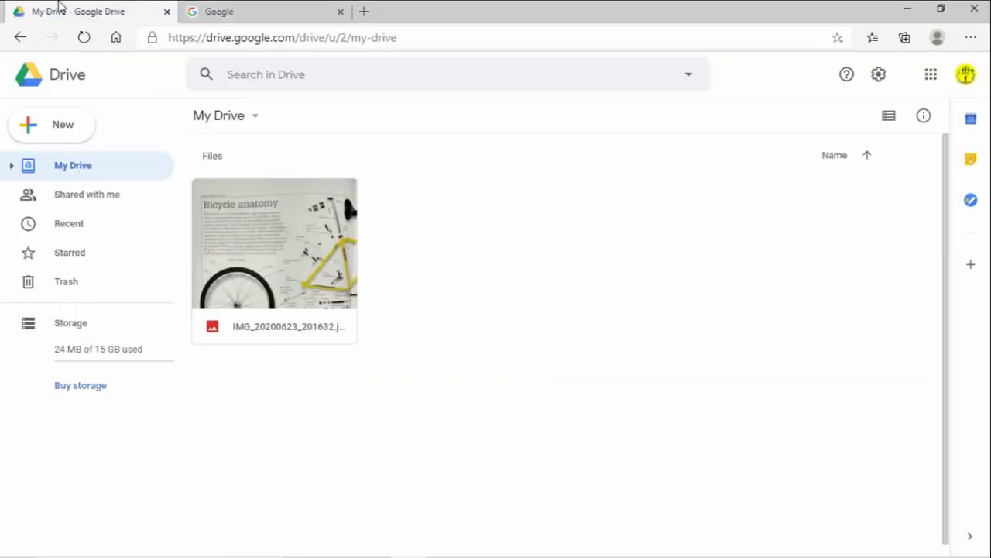
left_click(277, 240)
right_click(277, 240)
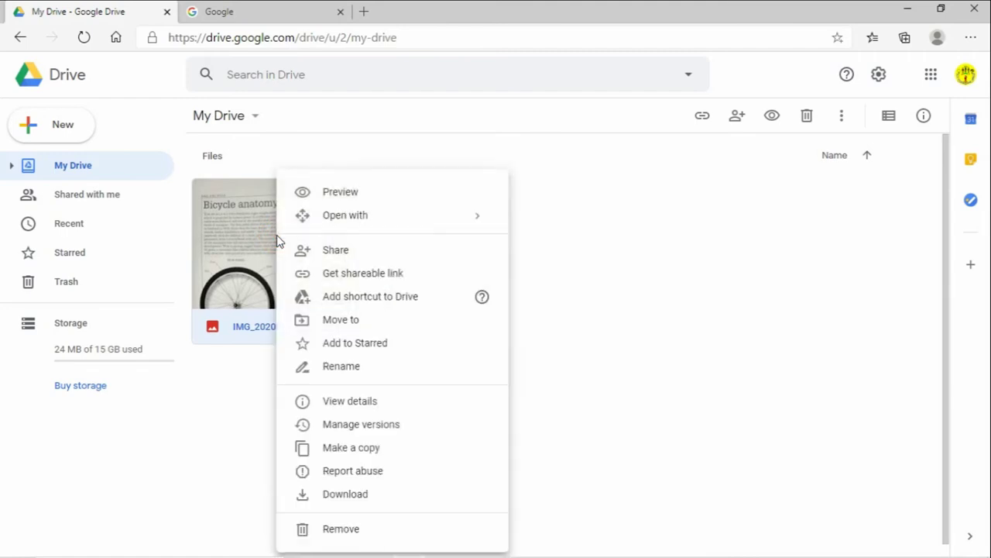
mouse_move(411, 220)
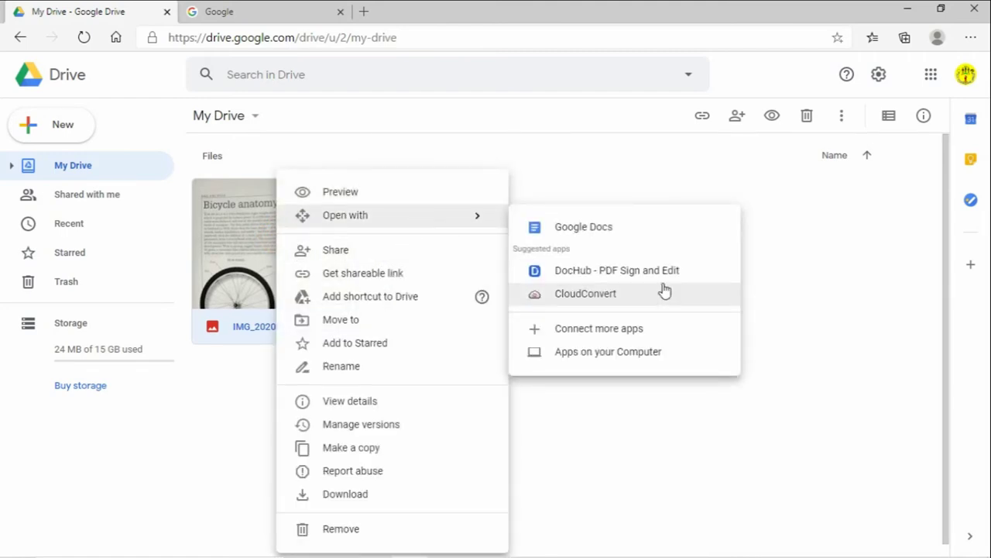
left_click(536, 236)
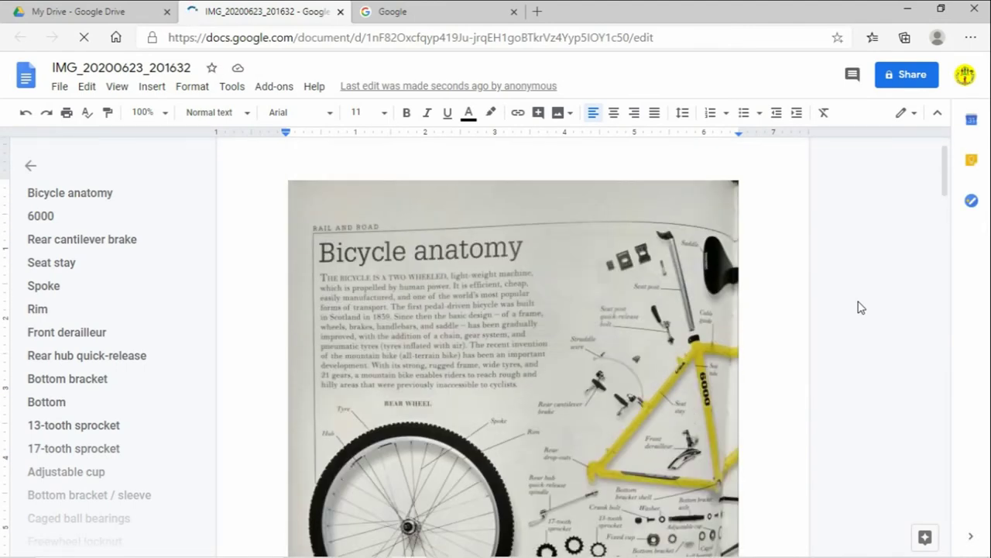
Step: Download the converted bicycle document as a Microsoft Word (.docx) file
scroll(860, 307, "down", 1)
scroll(860, 307, "down", 2)
scroll(860, 307, "down", 2)
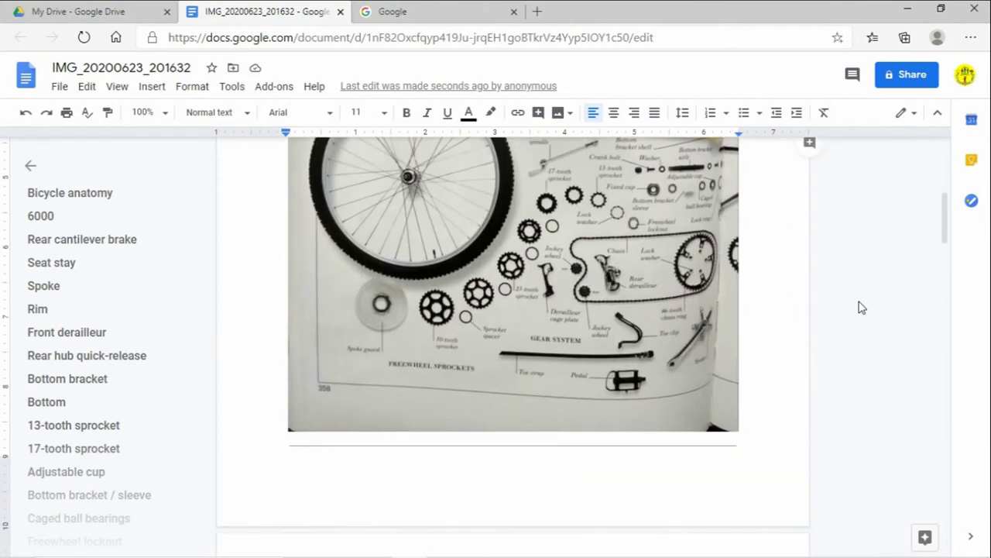
scroll(860, 307, "down", 3)
scroll(858, 308, "down", 1)
scroll(856, 317, "down", 1)
scroll(855, 333, "down", 1)
scroll(855, 333, "down", 3)
scroll(856, 333, "down", 2)
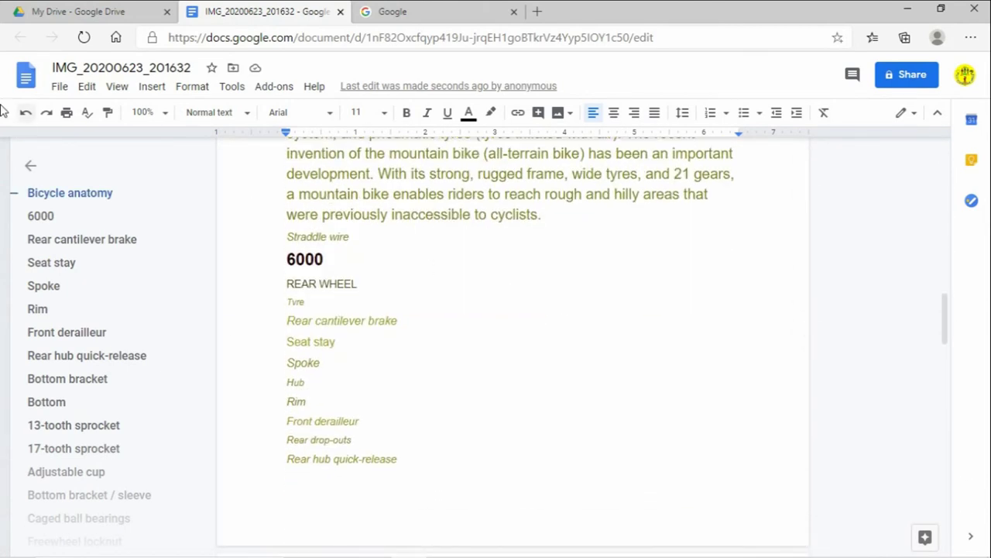
left_click(56, 87)
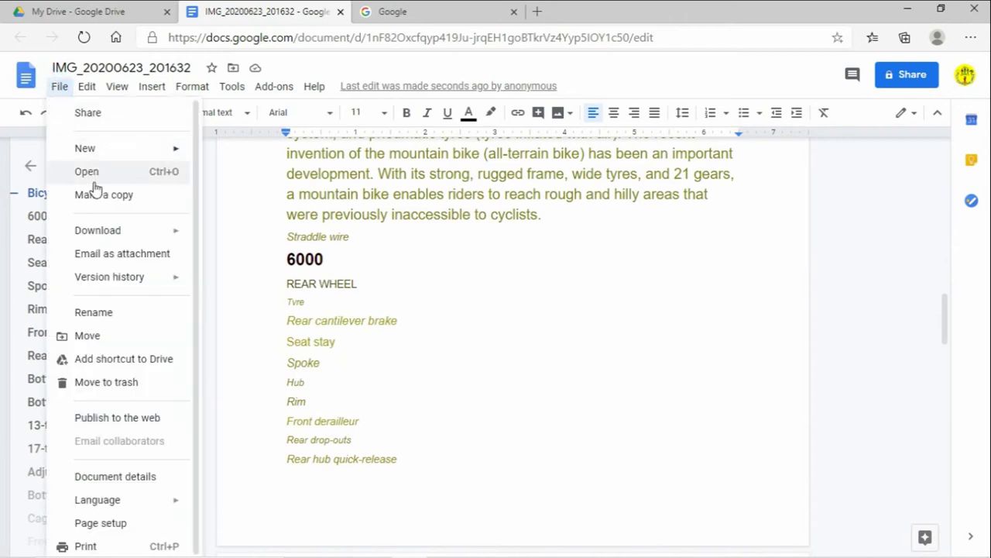
mouse_move(123, 232)
left_click(229, 237)
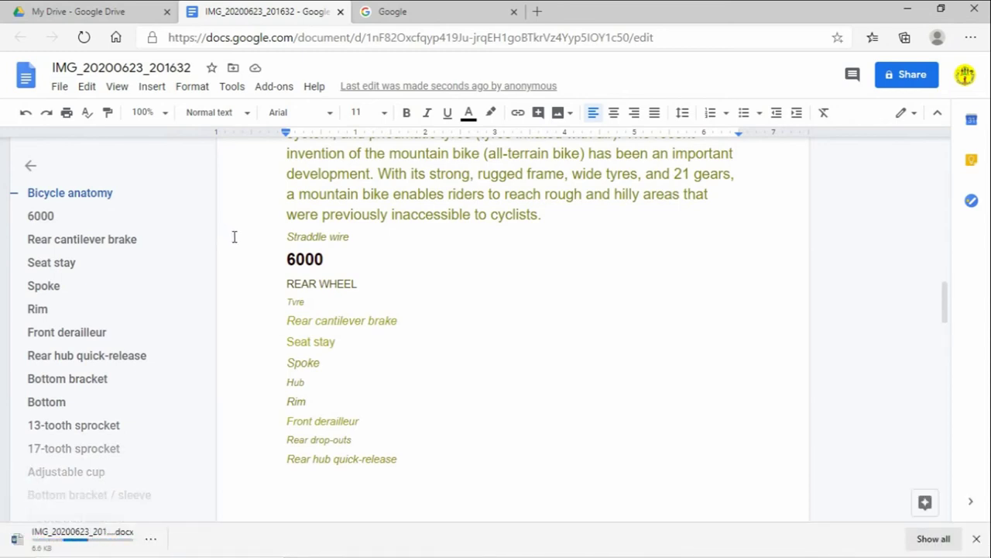
Step: Select the recognized text from RAIL AND ROAD through Pedal 358 for copying
scroll(234, 236, "up", 1)
scroll(234, 236, "up", 2)
scroll(234, 237, "up", 3)
scroll(244, 428, "up", 2)
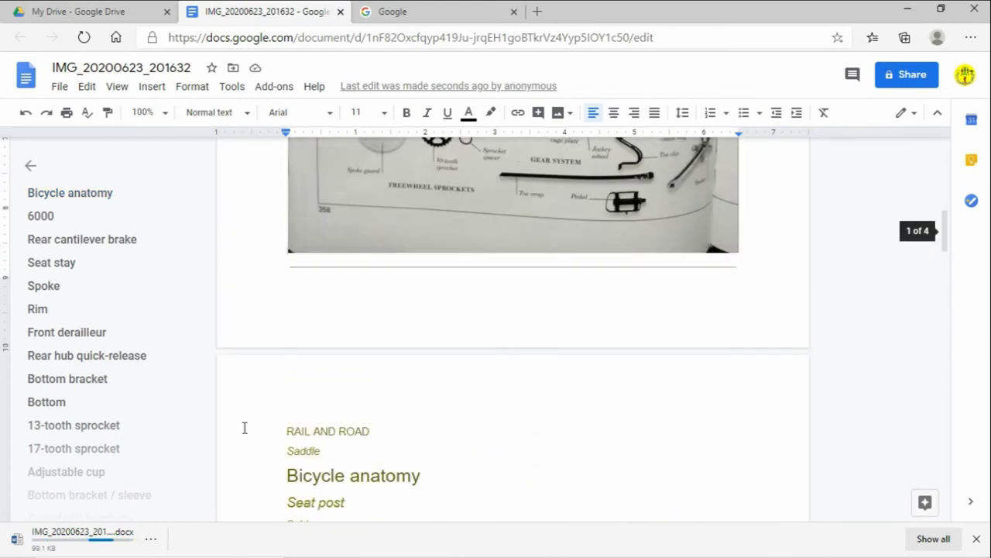
left_click_drag(274, 359, 470, 541)
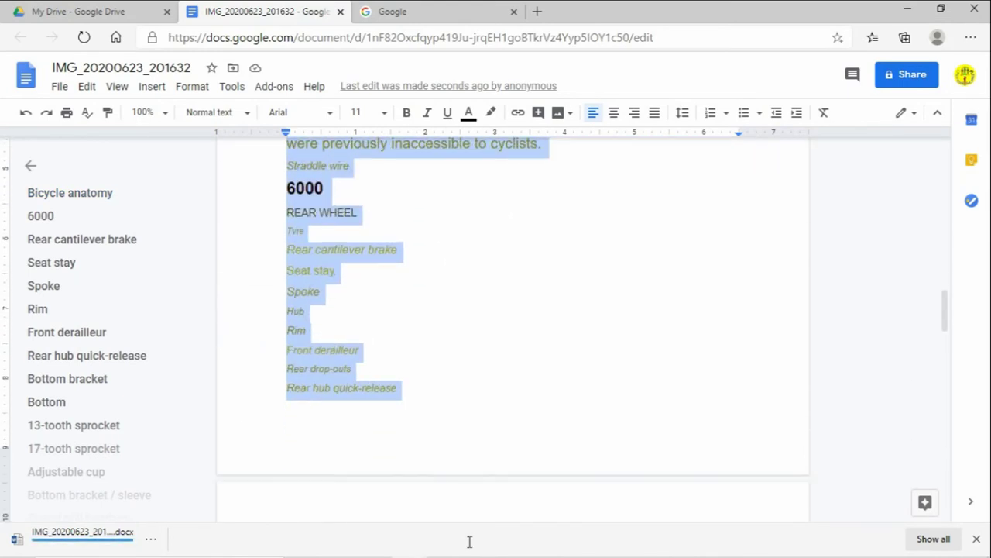
left_click_drag(469, 541, 496, 460)
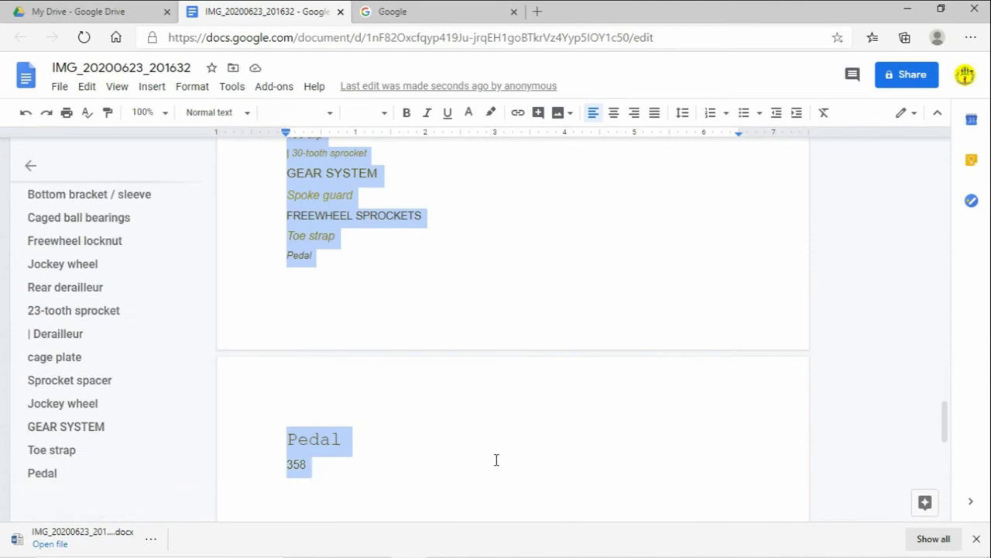
right_click(290, 259)
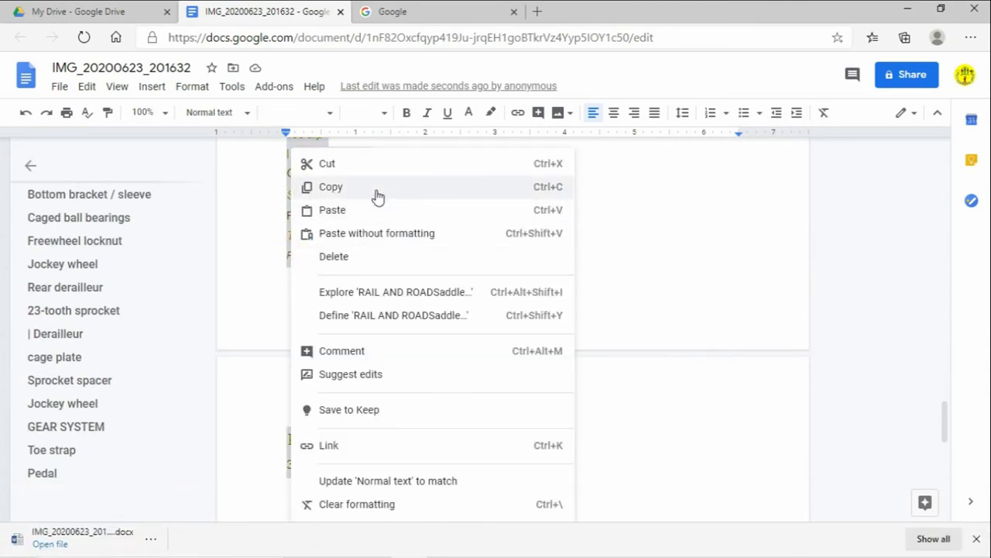
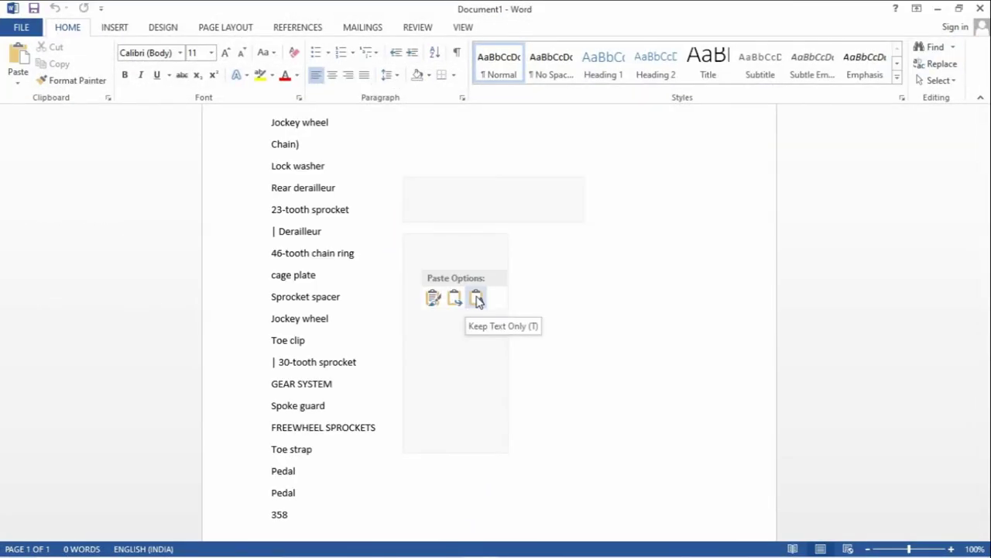
Step: Apply Keep Text Only to the pasted 'RAIL AND ROAD' text and return to the document top
left_click(480, 299)
scroll(482, 296, "up", 5)
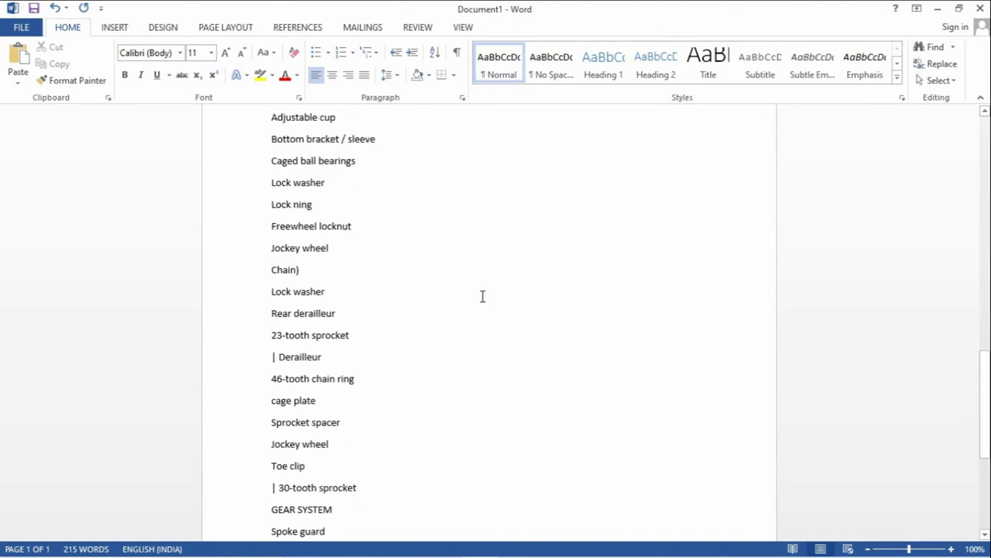
scroll(486, 297, "up", 3)
scroll(486, 297, "up", 3)
scroll(486, 296, "up", 3)
scroll(487, 297, "up", 2)
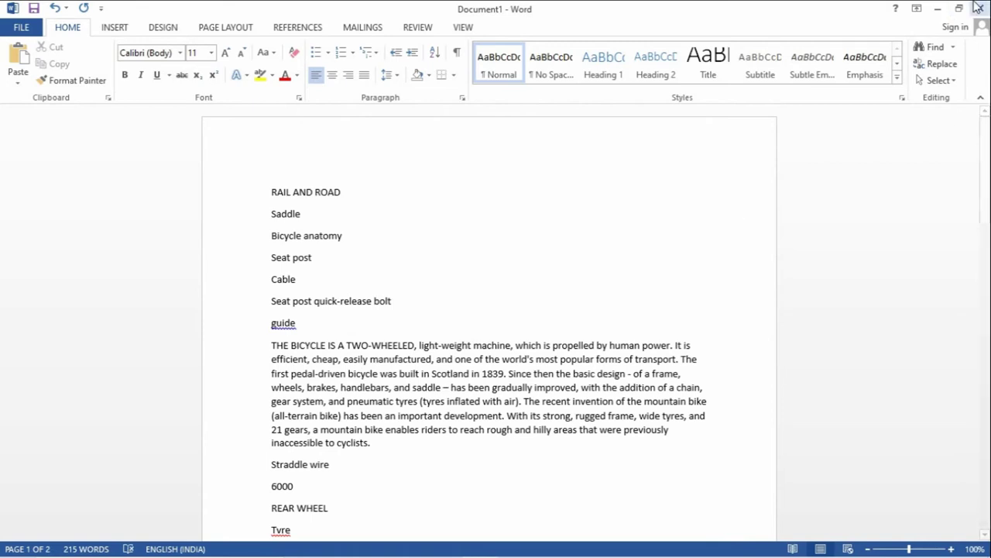
Step: Minimize Word, close the Google Docs photo copy, and return to the Google search page
left_click(936, 9)
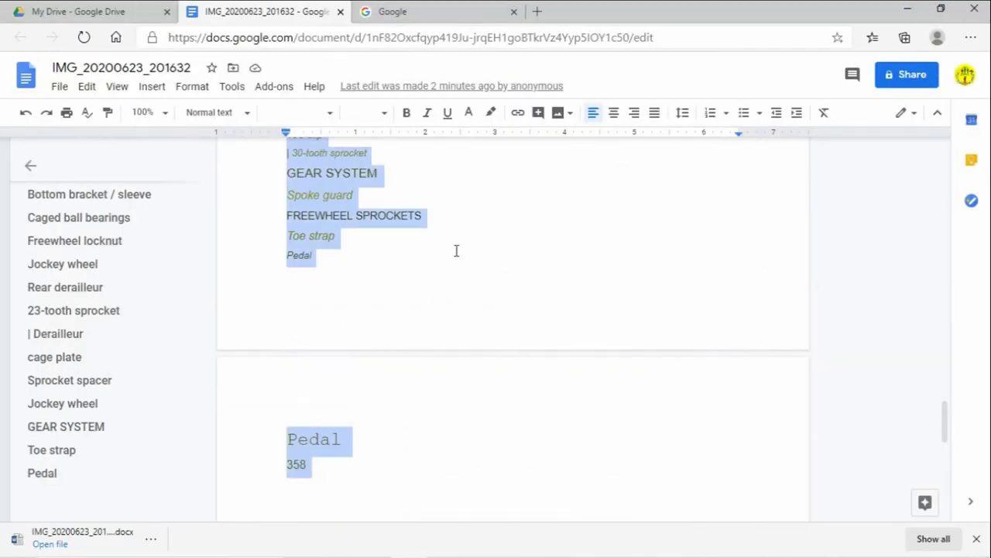
left_click(341, 12)
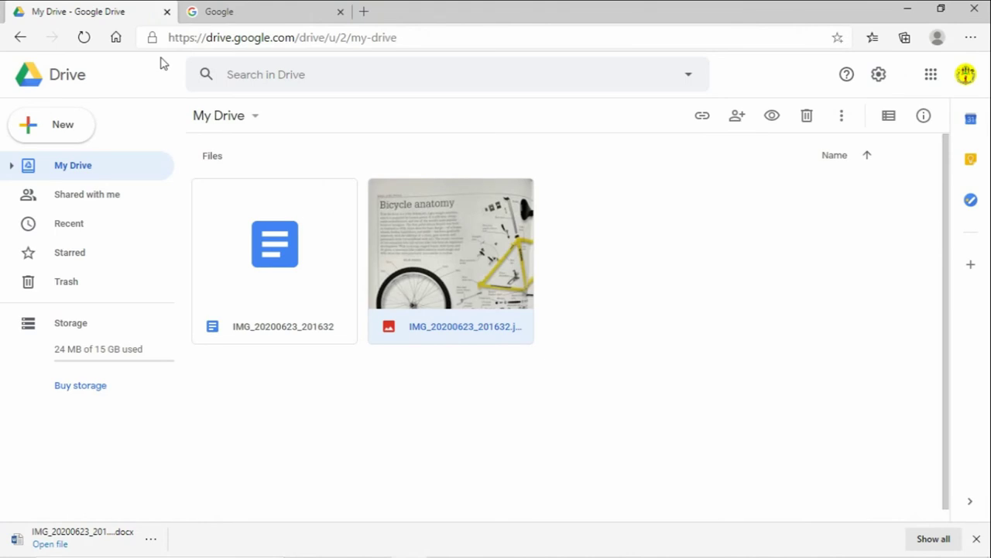
left_click(221, 10)
type("online")
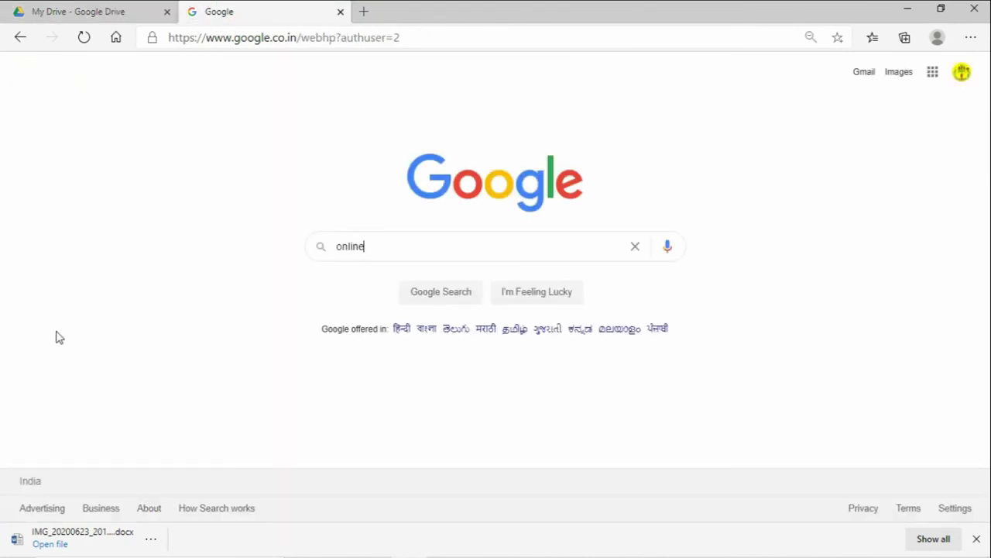
Step: Search Google for 'onlineocr' and open the onlineocr.net free OCR site
type("ocr")
key("Return")
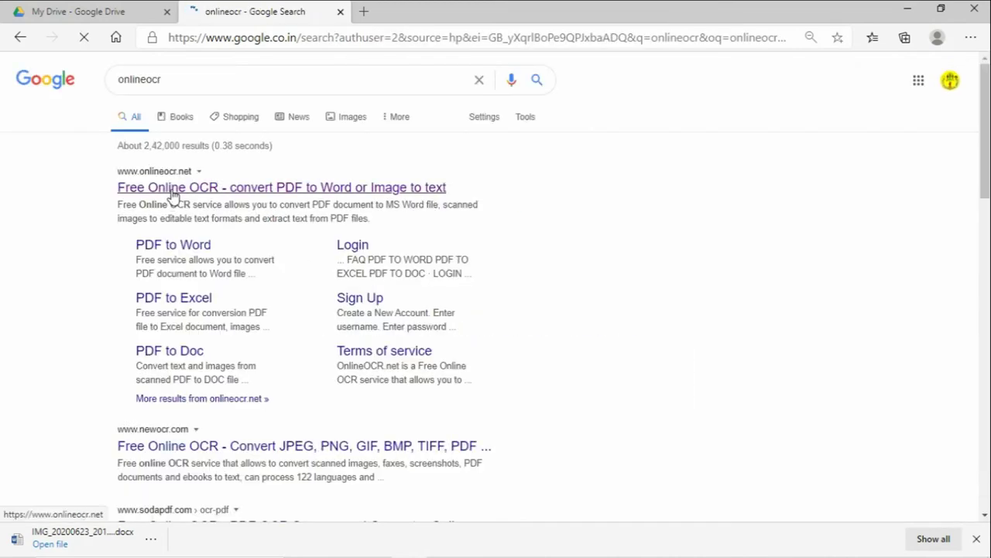
left_click(173, 192)
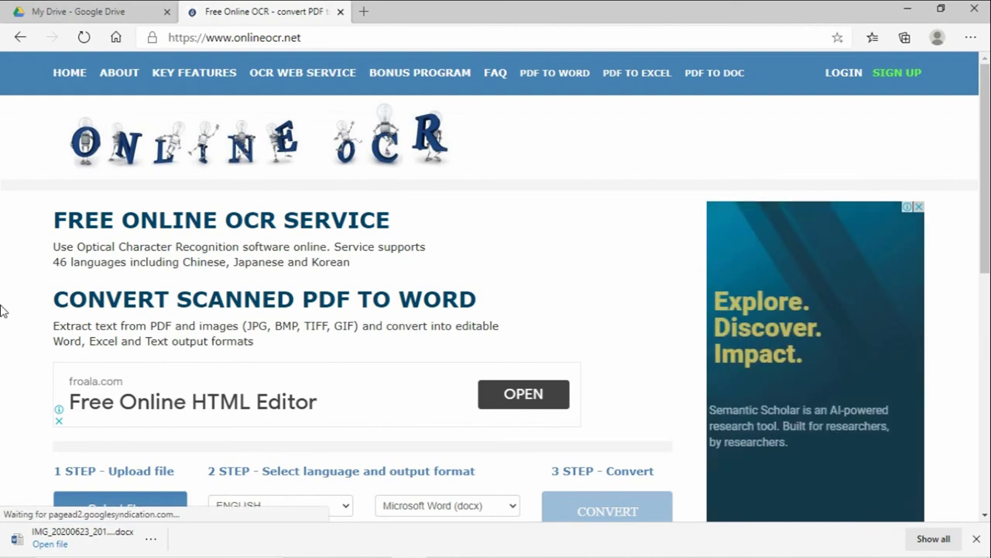
Step: Upload IMG_20200623_201632.jpg from the Desktop to OnlineOCR.net and let it reach 100 %
scroll(4, 310, "down", 1)
left_click(98, 441)
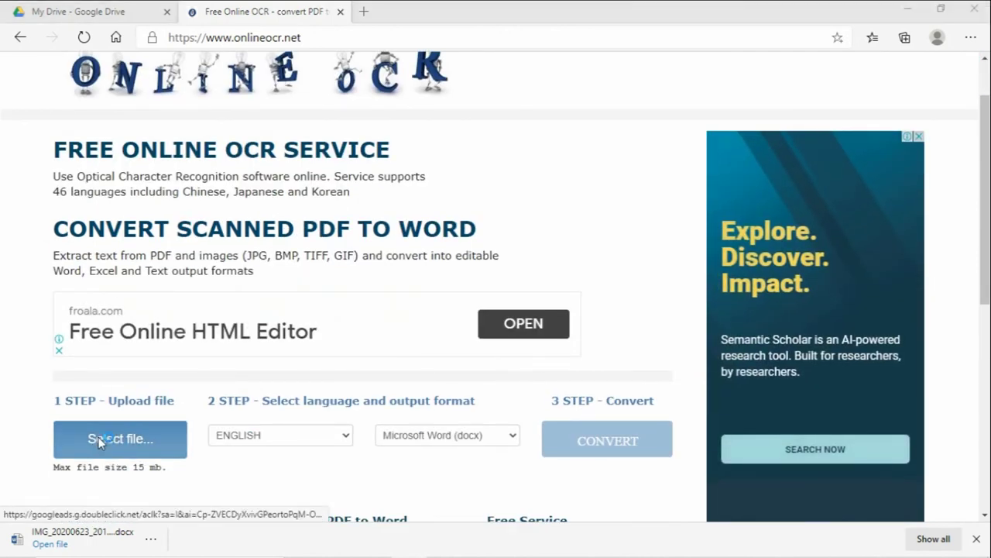
left_click(498, 328)
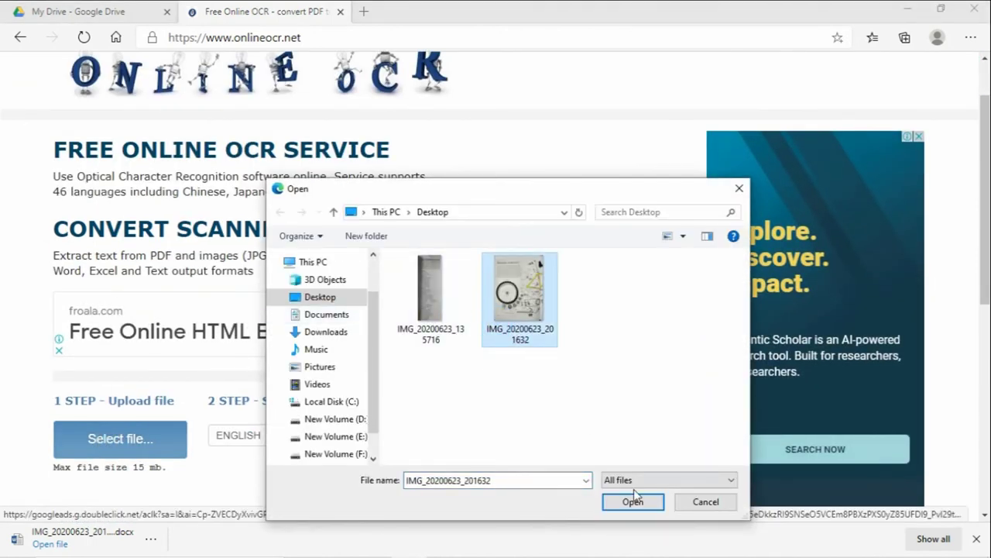
left_click(633, 501)
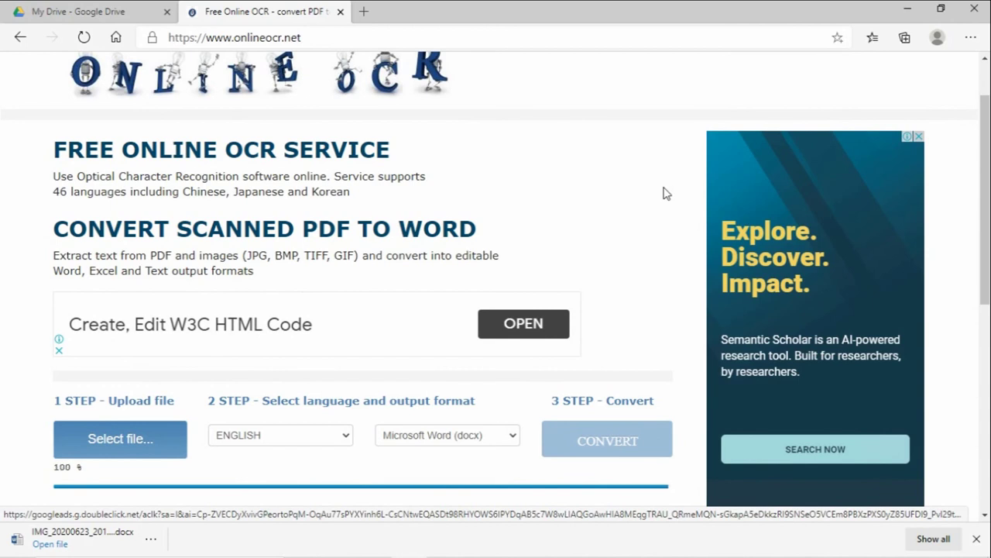
scroll(664, 193, "down", 2)
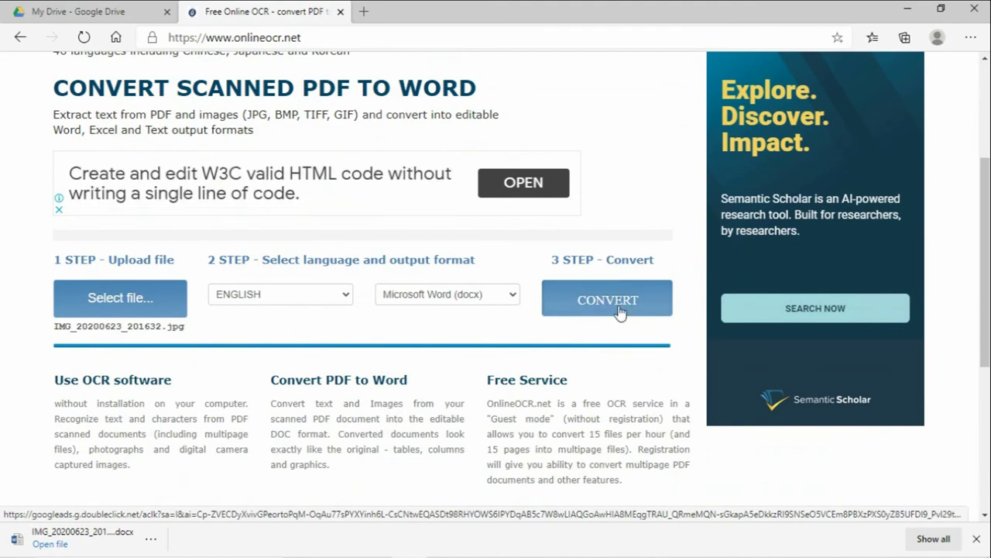
Step: Convert the photo to text and copy all the recognised text starting 'RAIL AND ROAD'
left_click(619, 308)
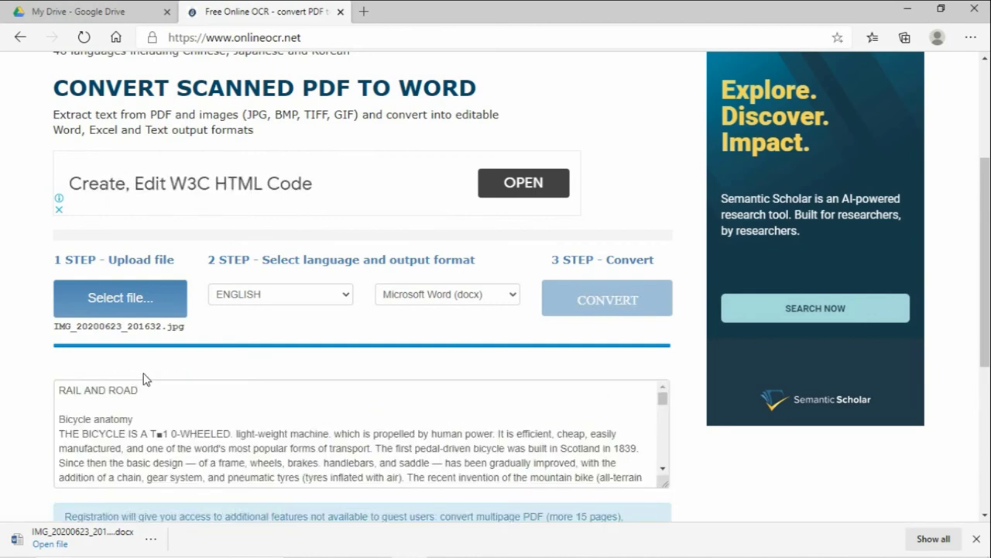
scroll(143, 379, "down", 2)
left_click(66, 248)
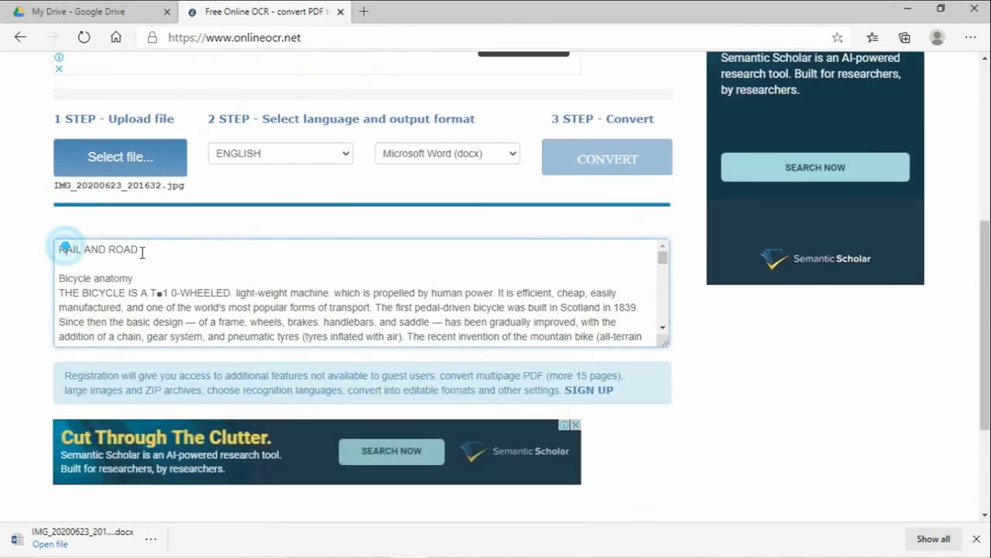
key("ctrl+a")
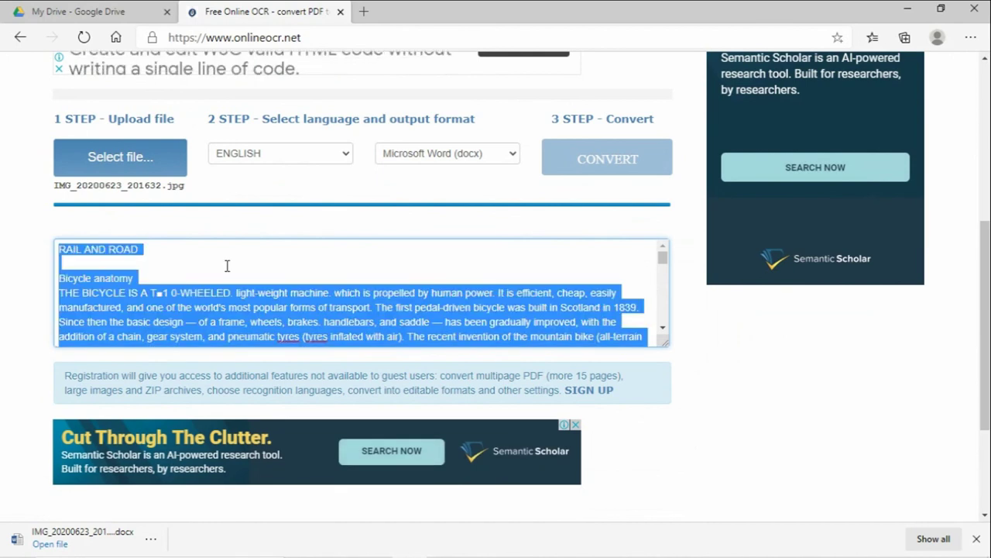
right_click(229, 272)
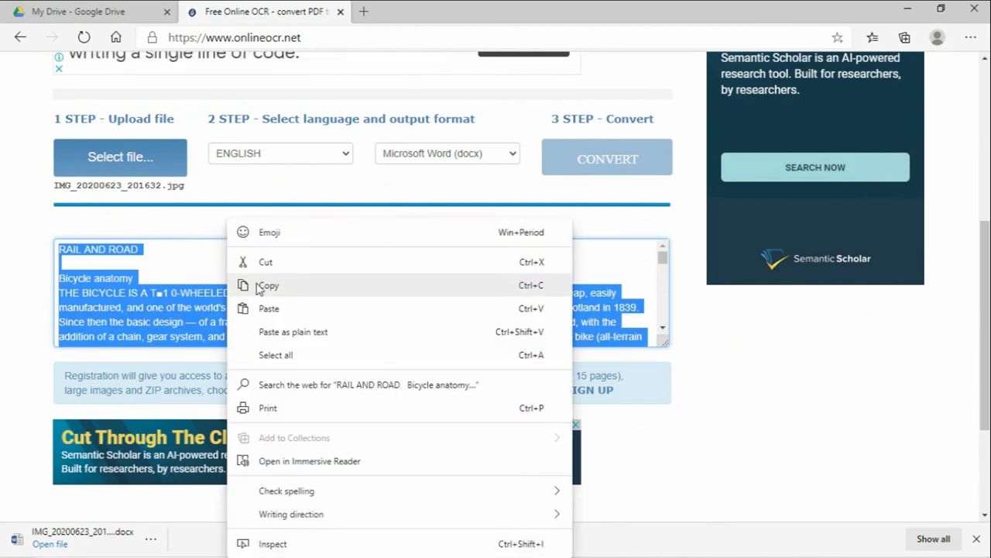
left_click(268, 285)
Step: Bring the Word document back into view from the taskbar
scroll(349, 258, "down", 1)
scroll(664, 420, "down", 2)
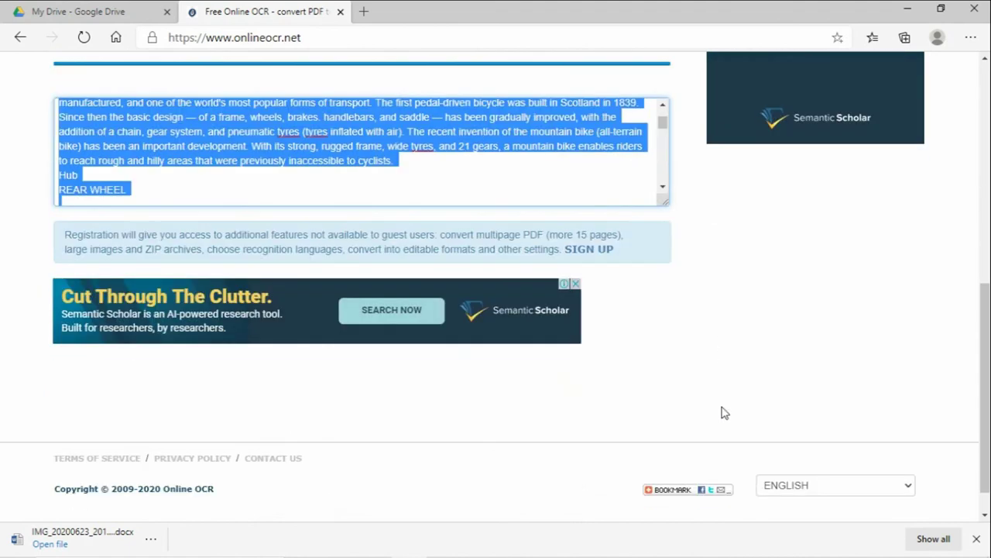
mouse_move(728, 554)
left_click(480, 543)
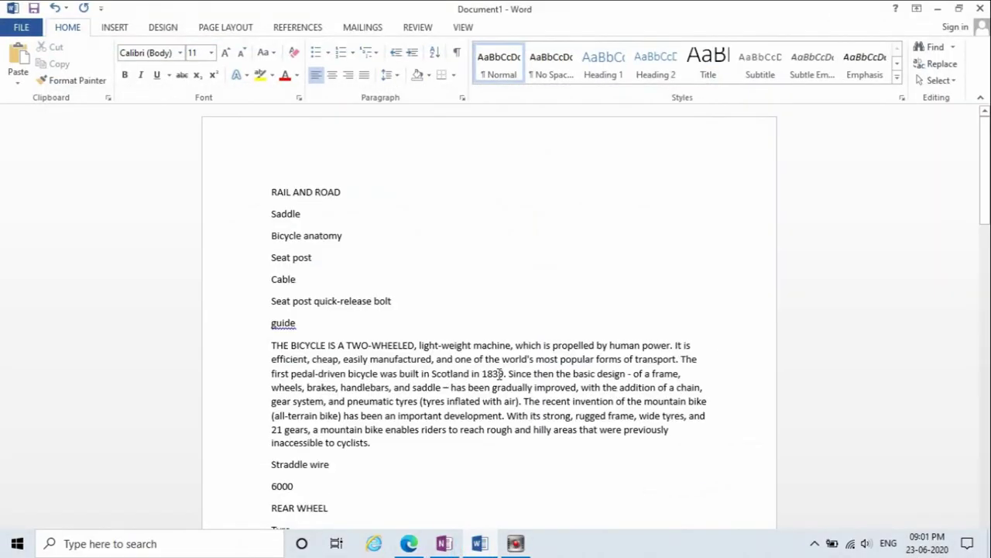
Step: Replace the document's old contents with the OCR text pasted as Keep Text Only
key("ctrl+a")
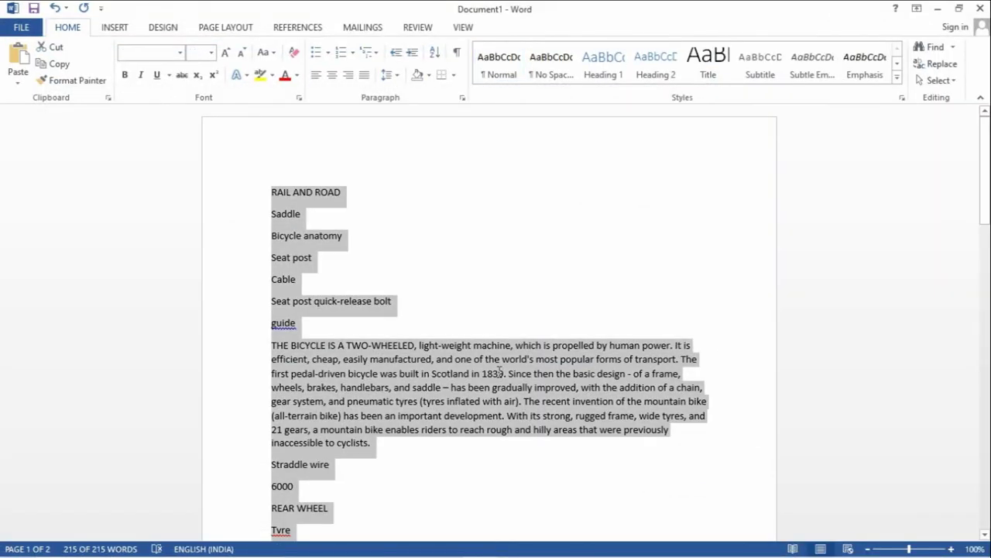
key("Delete")
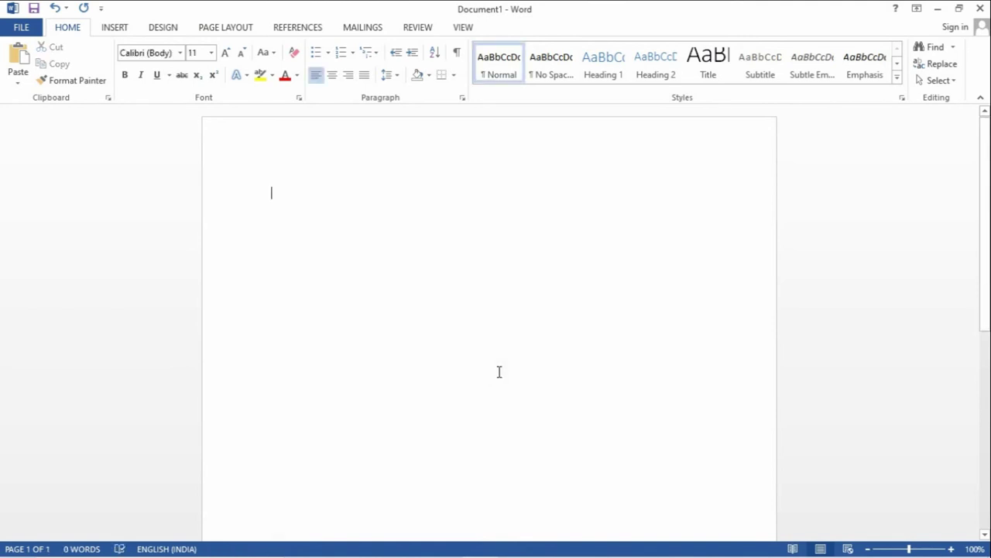
right_click(311, 248)
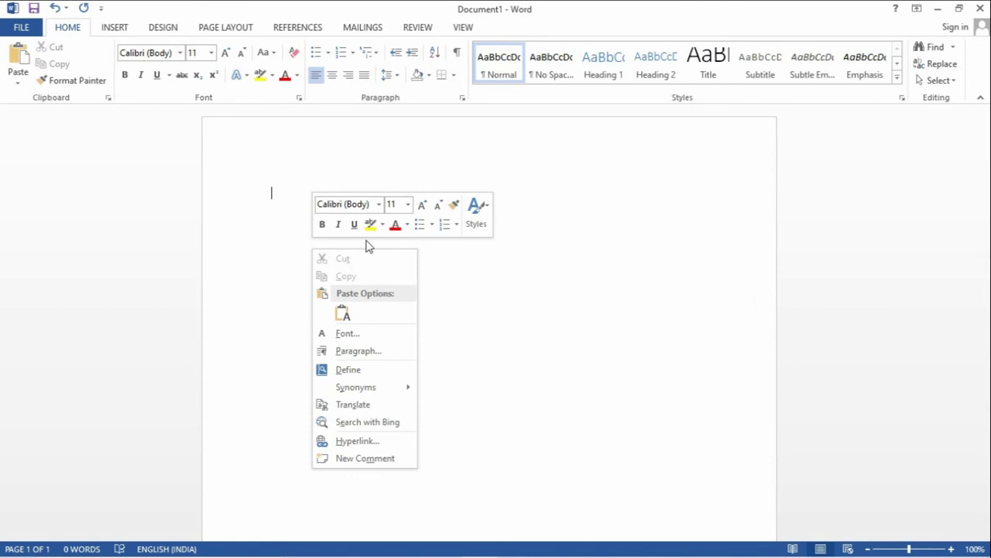
left_click(345, 314)
Step: Review the 203-word, two-page result, then minimize Word and the browser
scroll(424, 309, "up", 8)
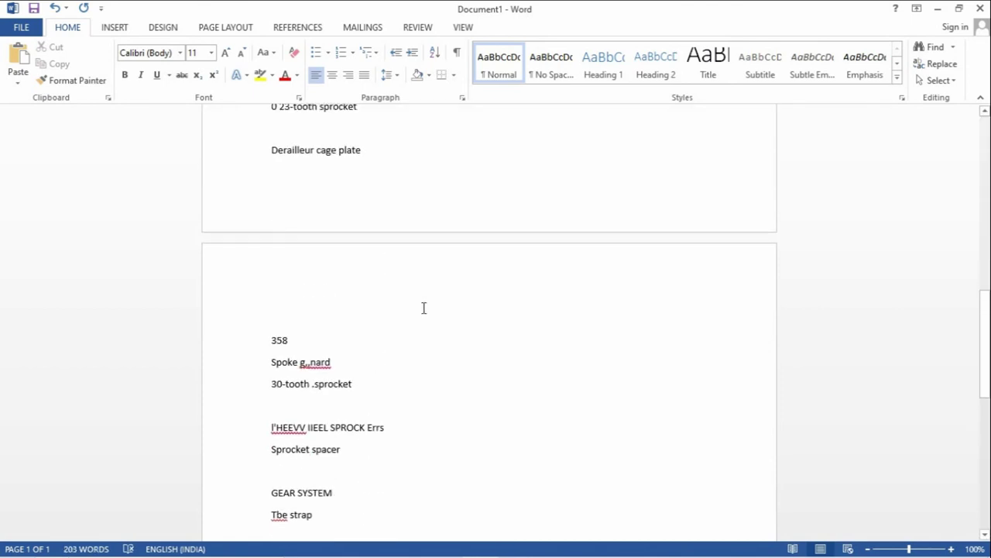
scroll(424, 308, "up", 5)
scroll(425, 308, "up", 7)
scroll(425, 308, "up", 1)
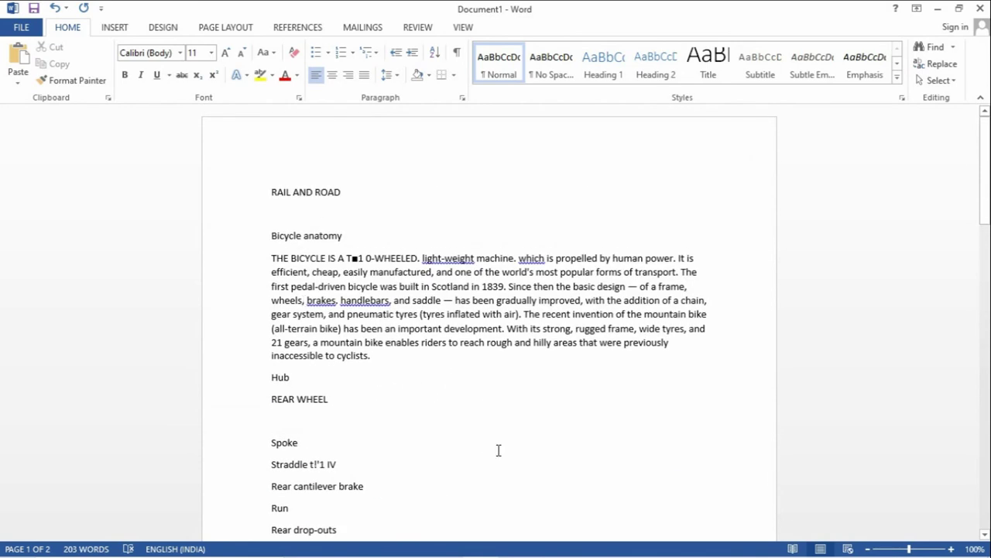
scroll(499, 450, "down", 2)
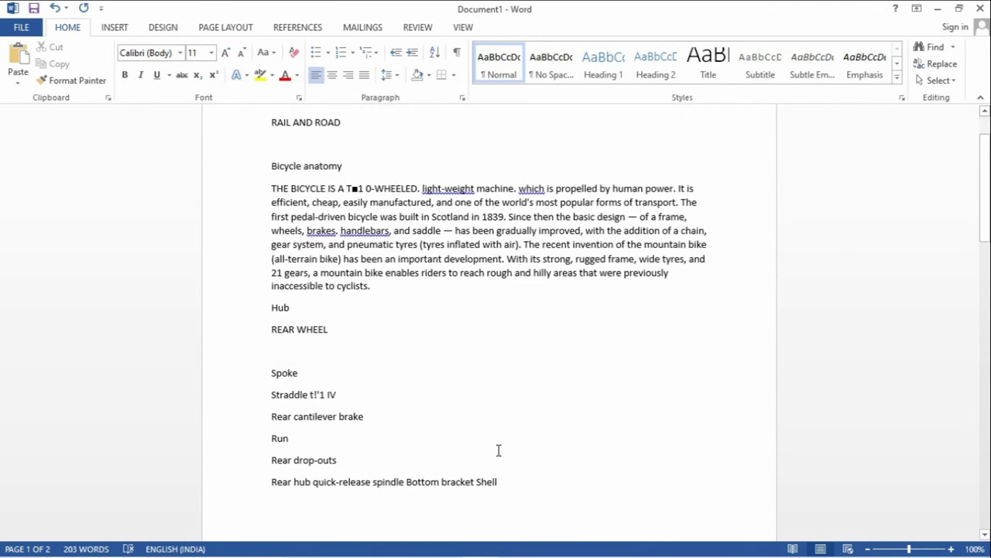
scroll(499, 450, "down", 2)
scroll(499, 450, "down", 4)
scroll(499, 450, "down", 4)
scroll(499, 450, "down", 8)
scroll(499, 450, "down", 6)
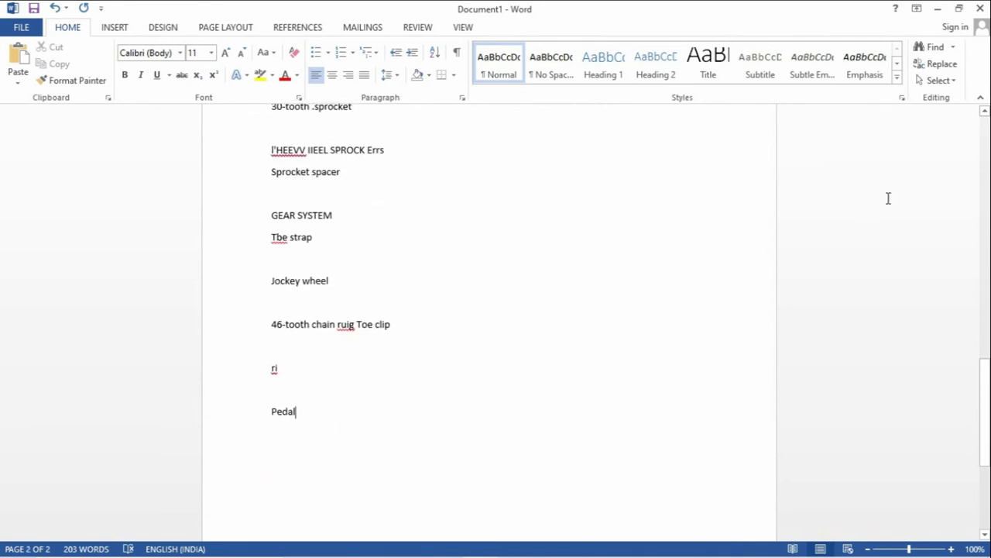
left_click(937, 8)
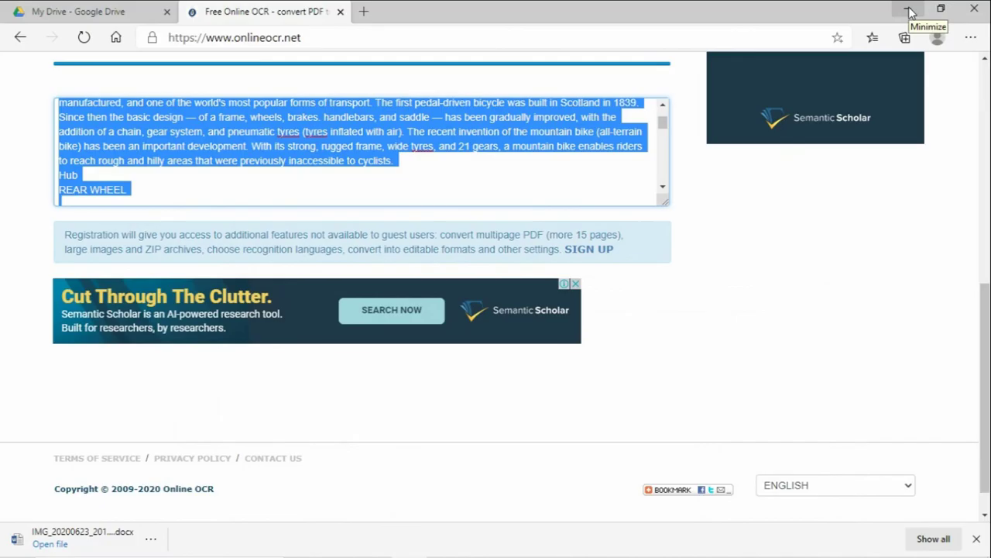
left_click(910, 11)
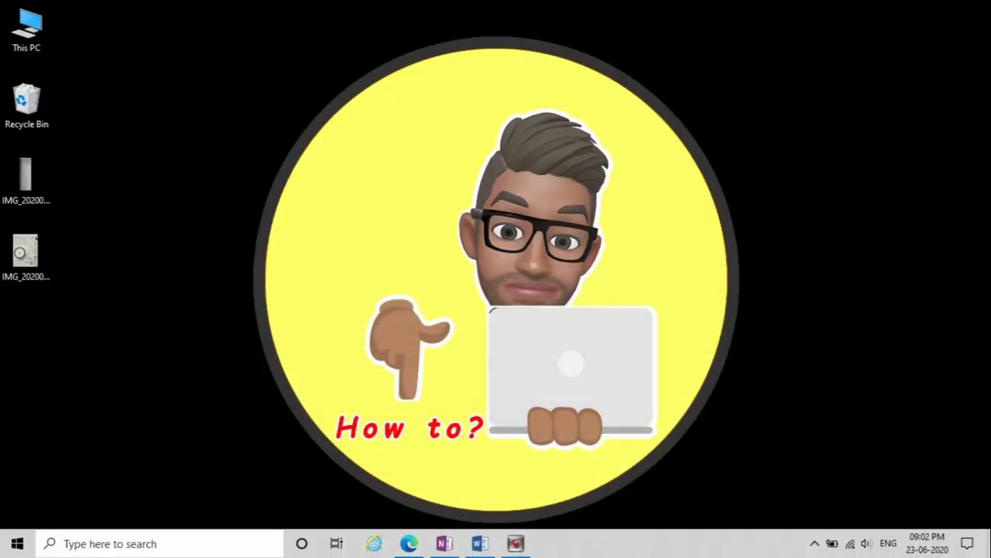